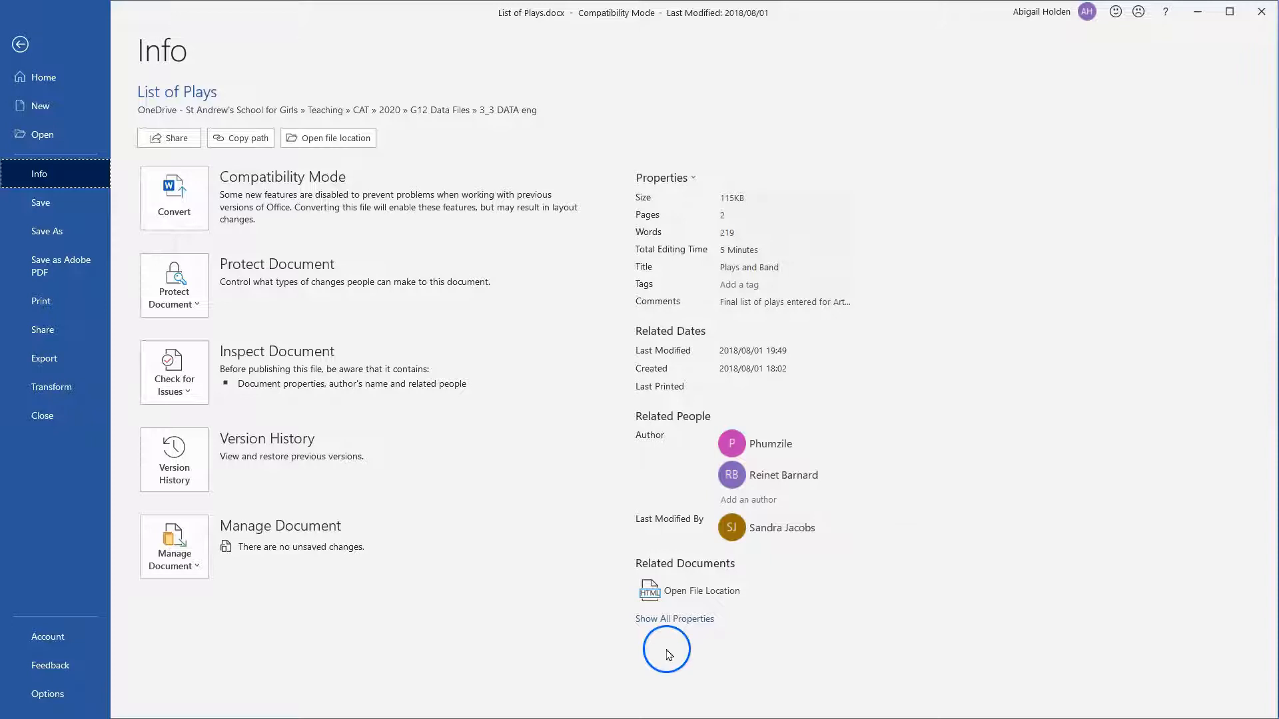
Show all properties of the List of Plays document and run the Document Inspector with its default checks.
{"action": "left_click", "coordinate": [675, 619]}
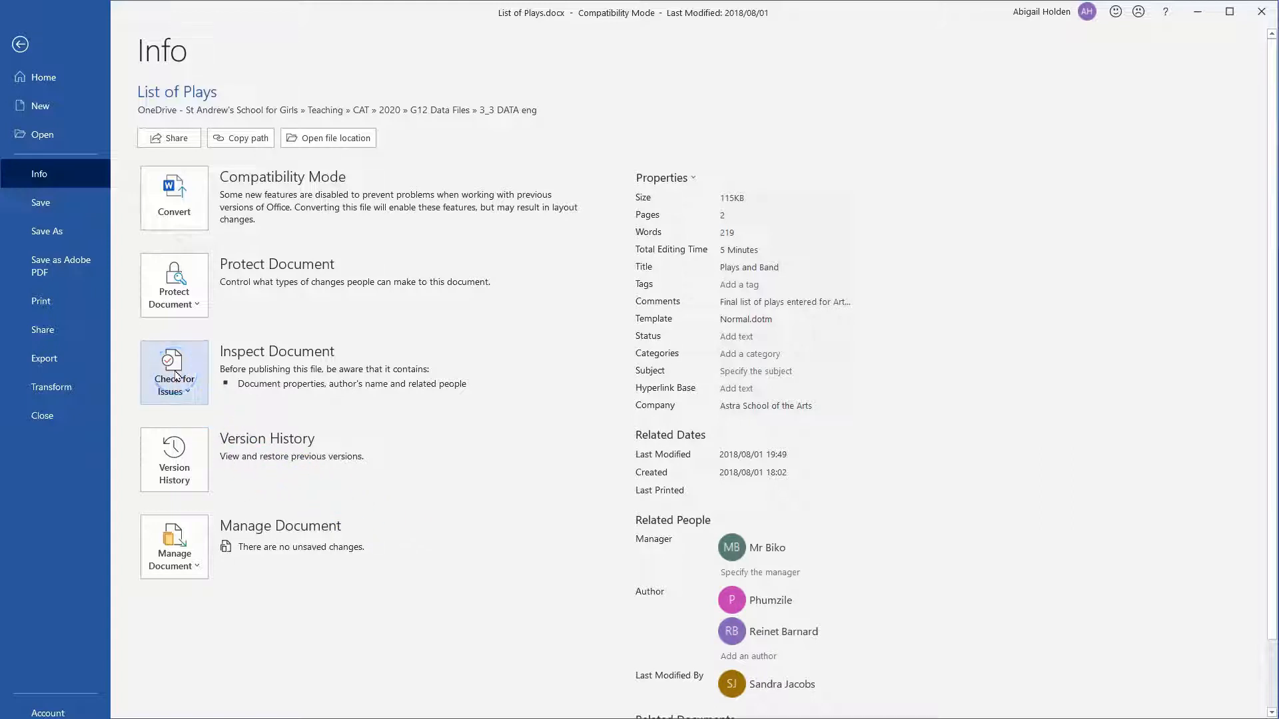
{"action": "left_click", "coordinate": [175, 377]}
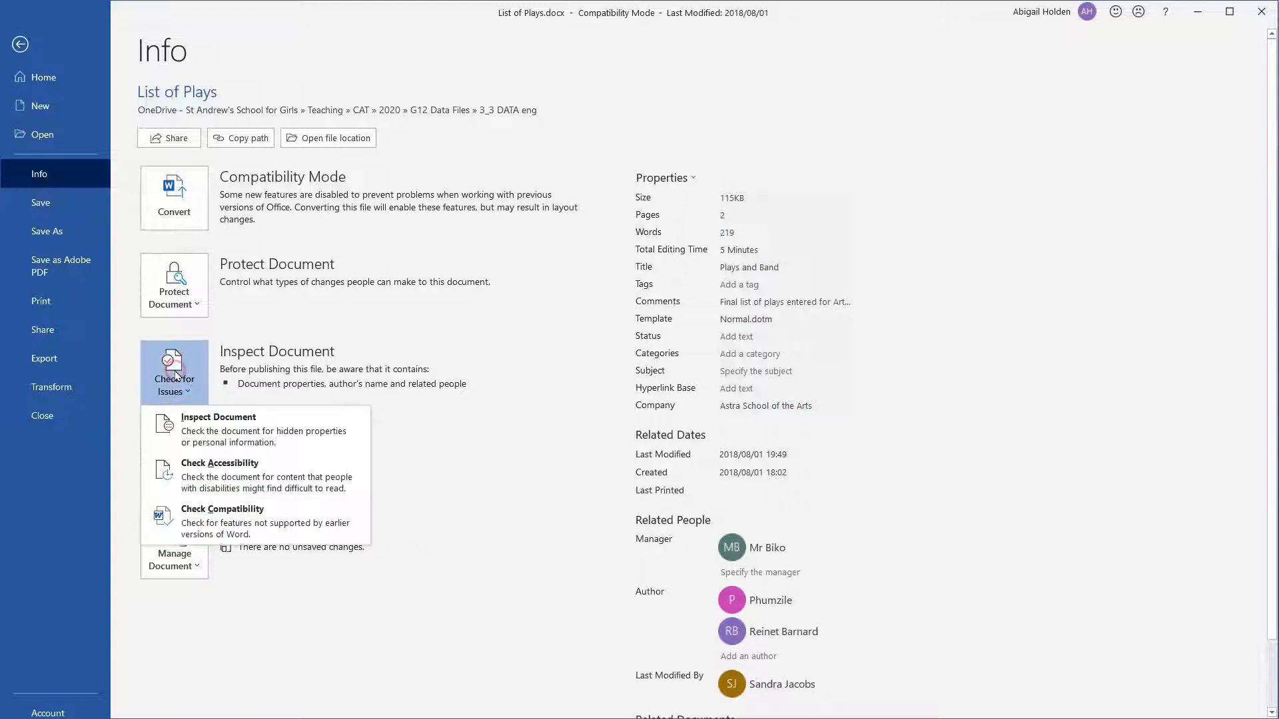
{"action": "left_click", "coordinate": [172, 434]}
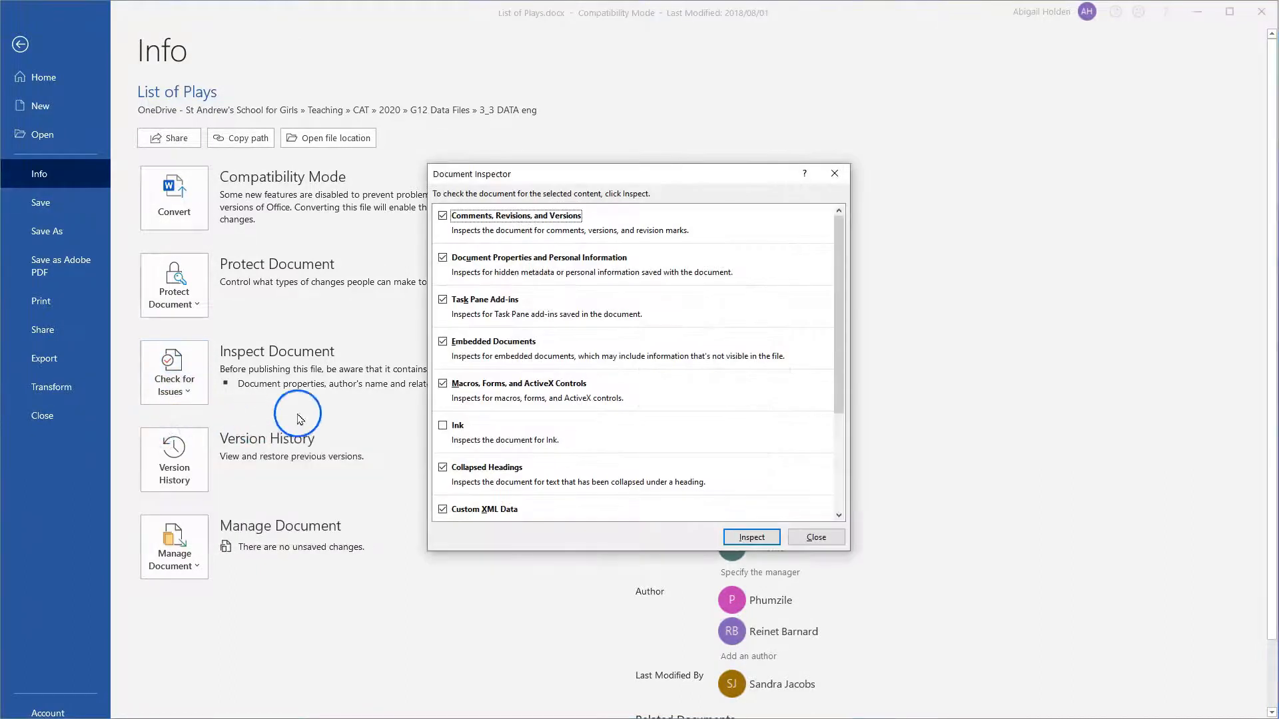
{"action": "left_click", "coordinate": [459, 219]}
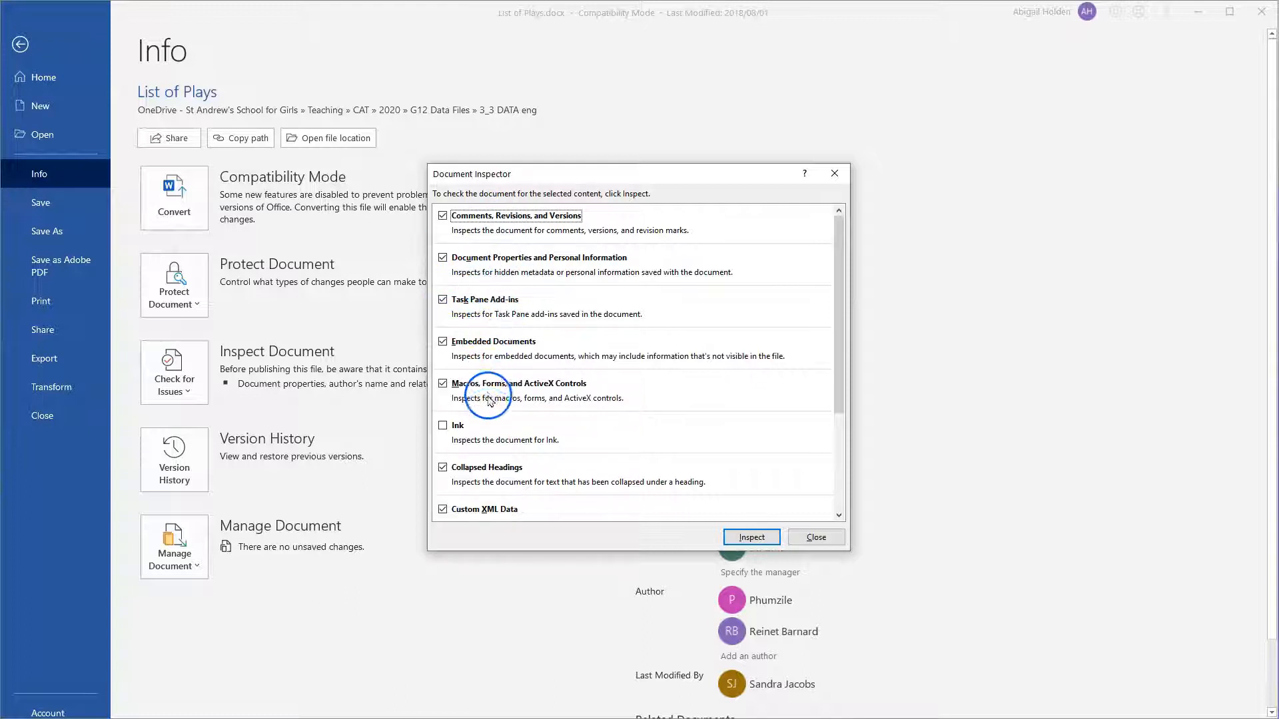
{"action": "scroll", "coordinate": [490, 421], "scroll_direction": "down", "scroll_amount": 1}
{"action": "scroll", "coordinate": [489, 421], "scroll_direction": "down", "scroll_amount": 2}
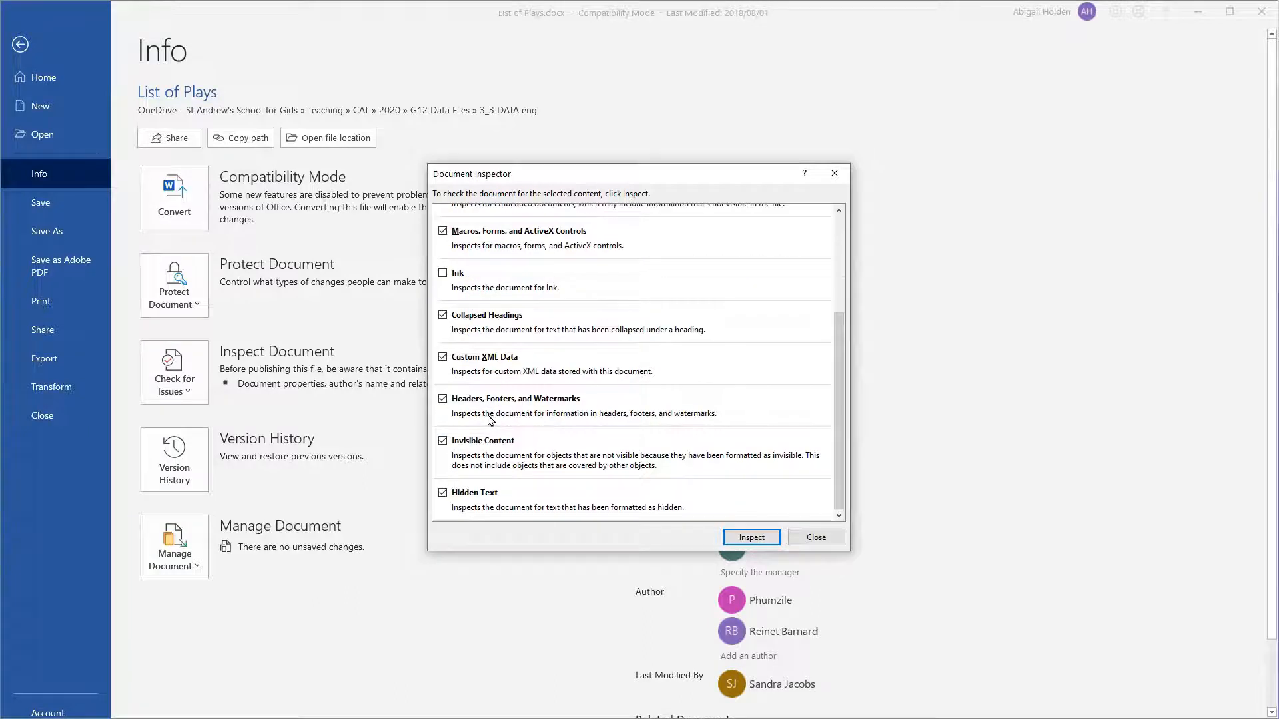
{"action": "left_click", "coordinate": [740, 536]}
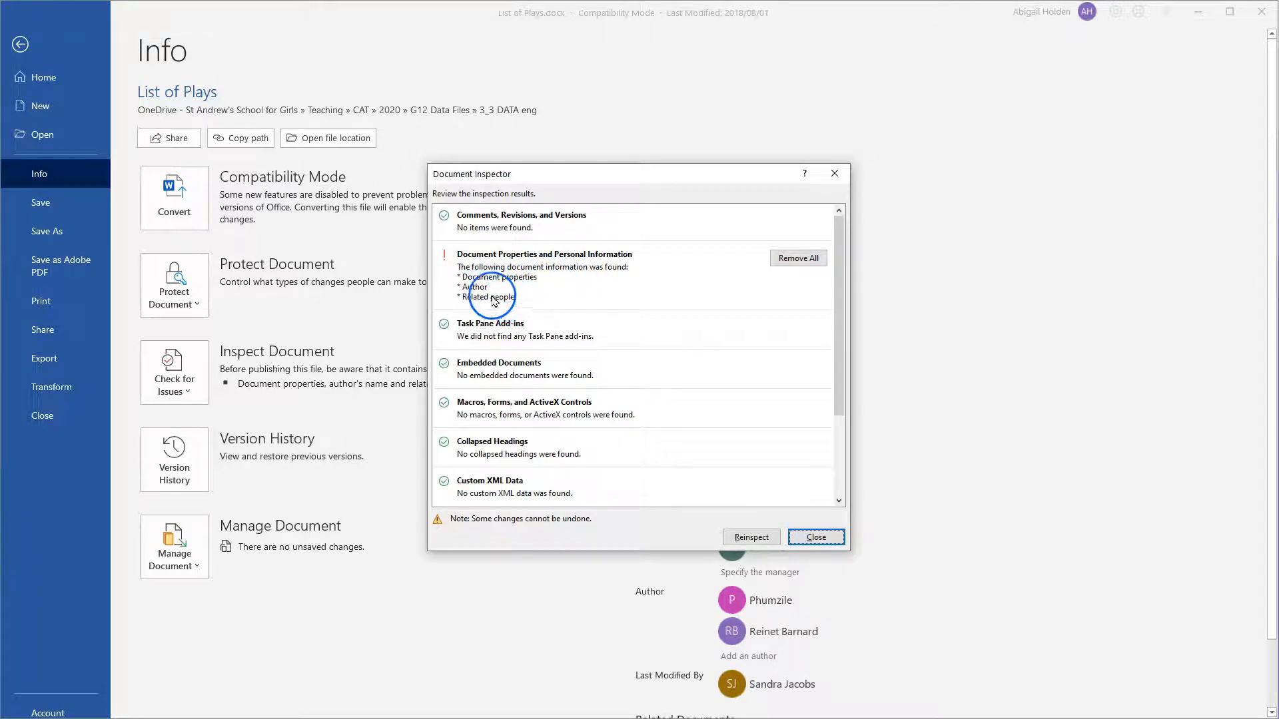
Review the inspection results and remove all document properties and personal information from the file.
{"action": "scroll", "coordinate": [649, 408], "scroll_direction": "down", "scroll_amount": 1}
{"action": "scroll", "coordinate": [646, 405], "scroll_direction": "down", "scroll_amount": 2}
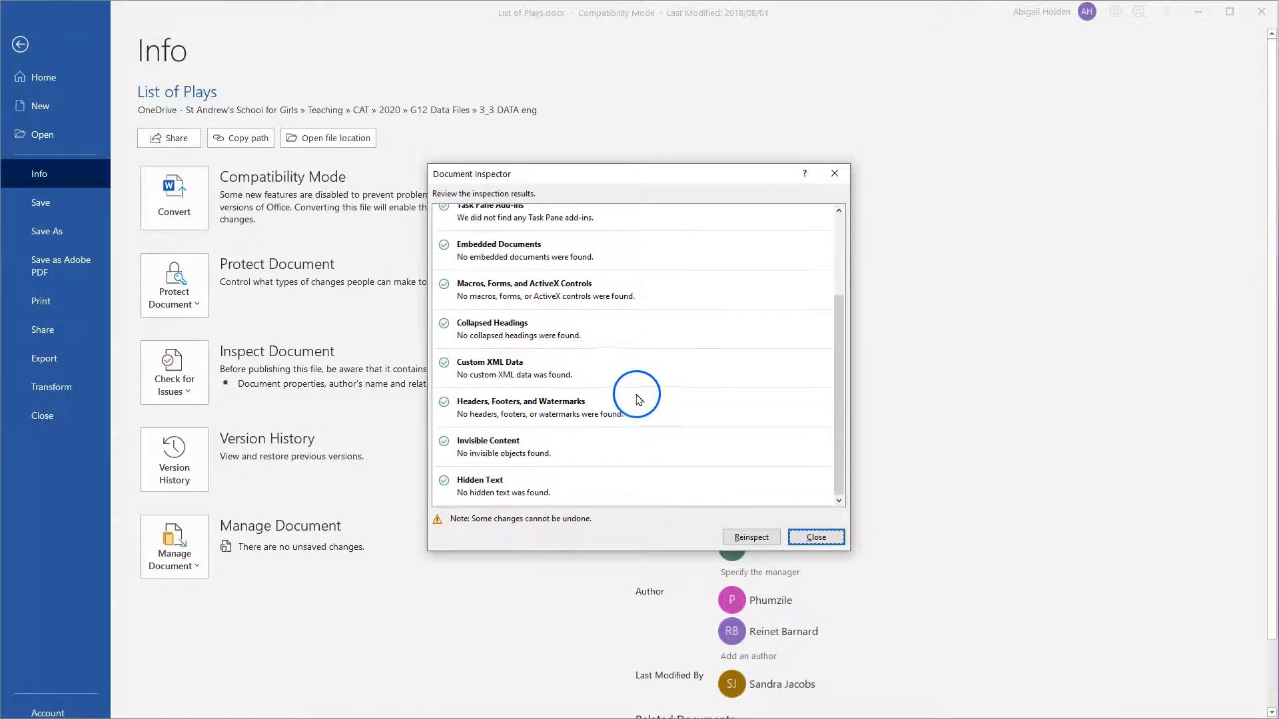
{"action": "scroll", "coordinate": [646, 405], "scroll_direction": "up", "scroll_amount": 3}
{"action": "left_click", "coordinate": [799, 235]}
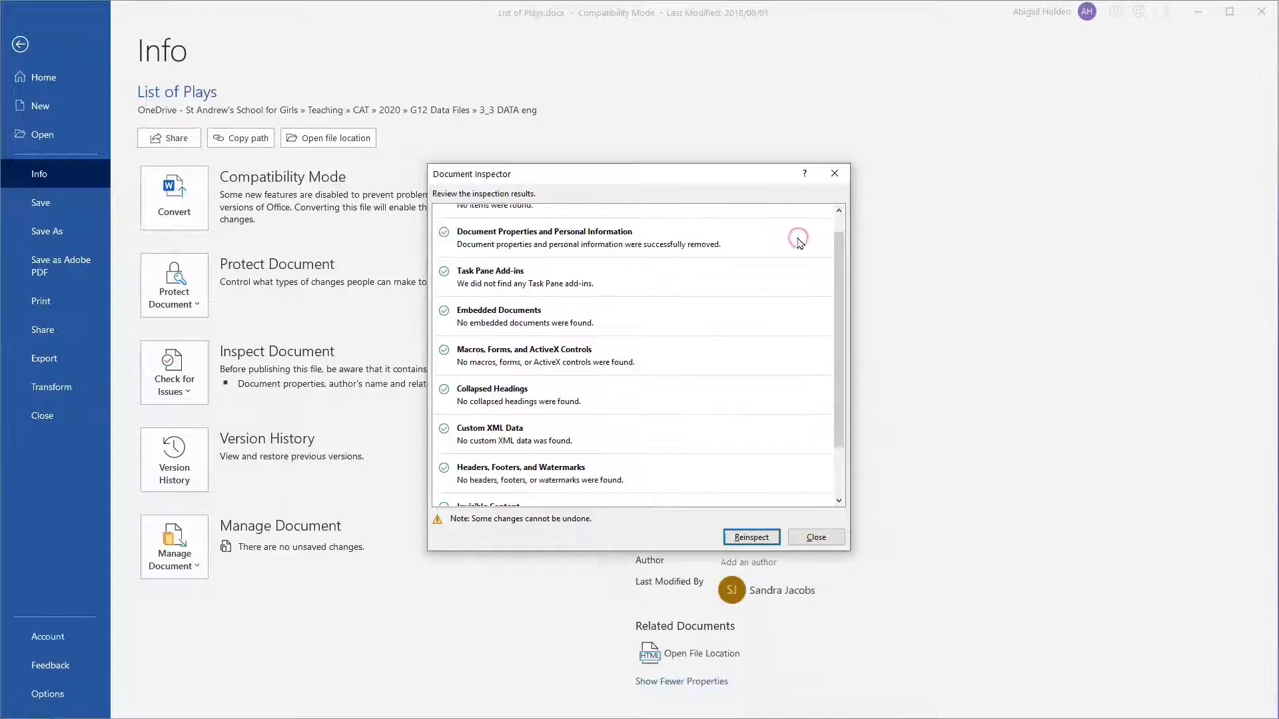
Reinspect the document for remaining hidden information, review the results and close the Document Inspector.
{"action": "left_click", "coordinate": [753, 538]}
{"action": "left_click", "coordinate": [751, 537]}
{"action": "scroll", "coordinate": [706, 501], "scroll_direction": "up", "scroll_amount": 1}
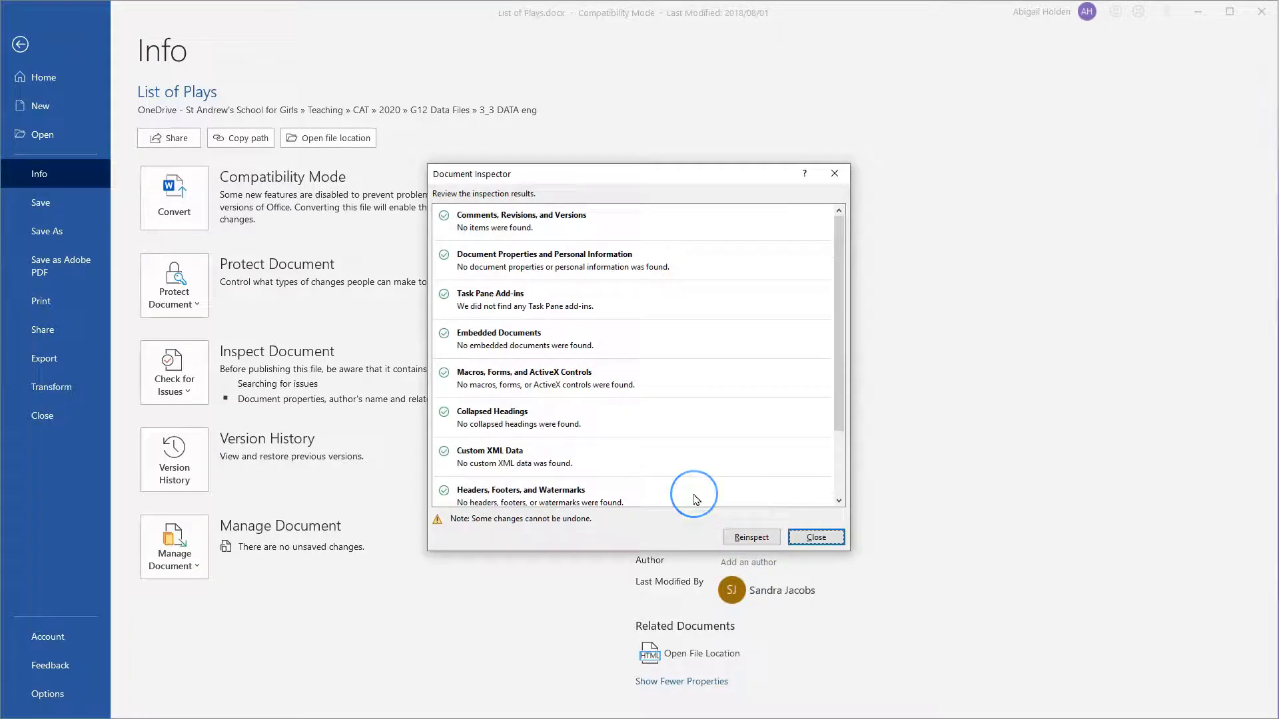
{"action": "scroll", "coordinate": [697, 499], "scroll_direction": "down", "scroll_amount": 3}
{"action": "left_click", "coordinate": [830, 536]}
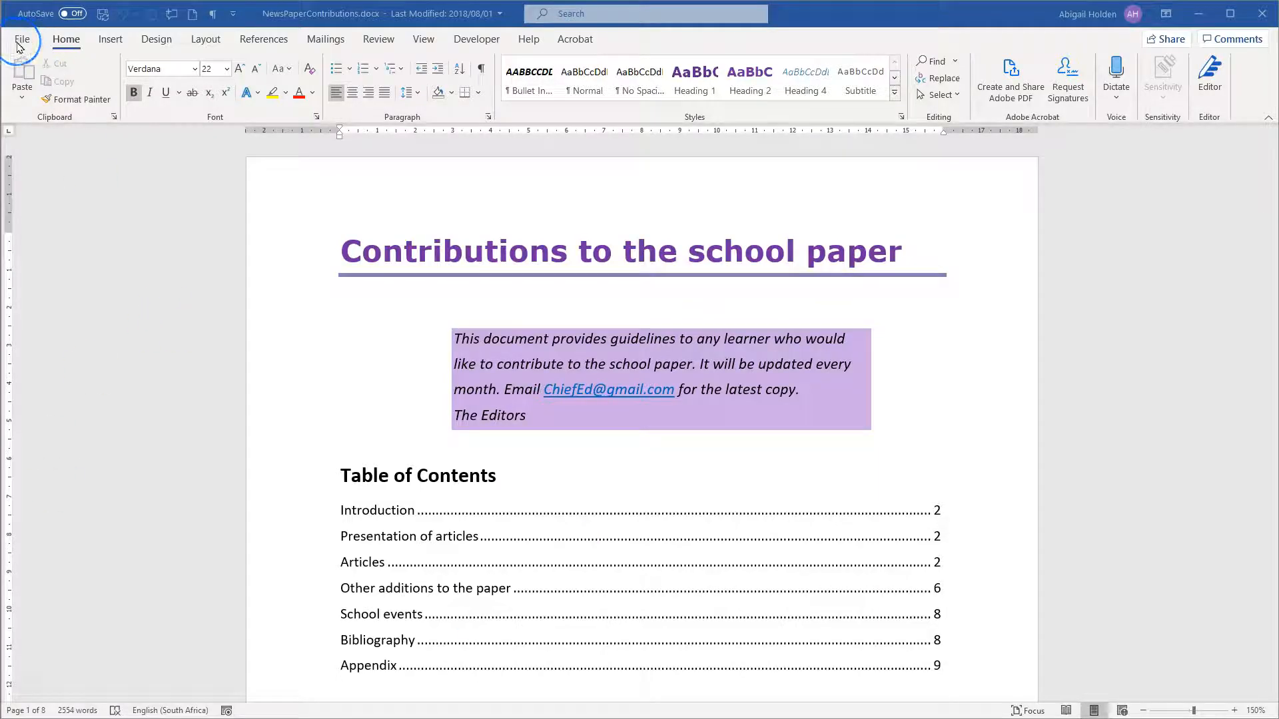
Run the accessibility check on the NewsPaperContributions document and dismiss the introductory tip.
{"action": "left_click", "coordinate": [18, 45]}
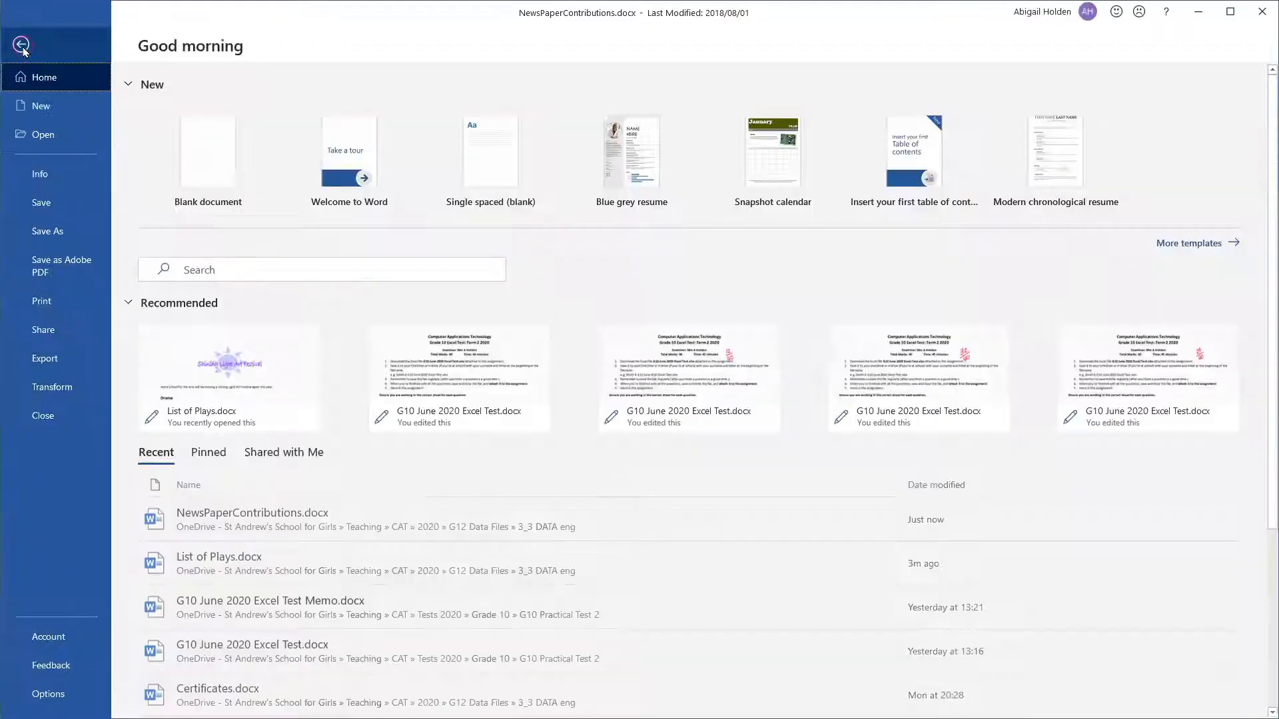
{"action": "left_click", "coordinate": [56, 182]}
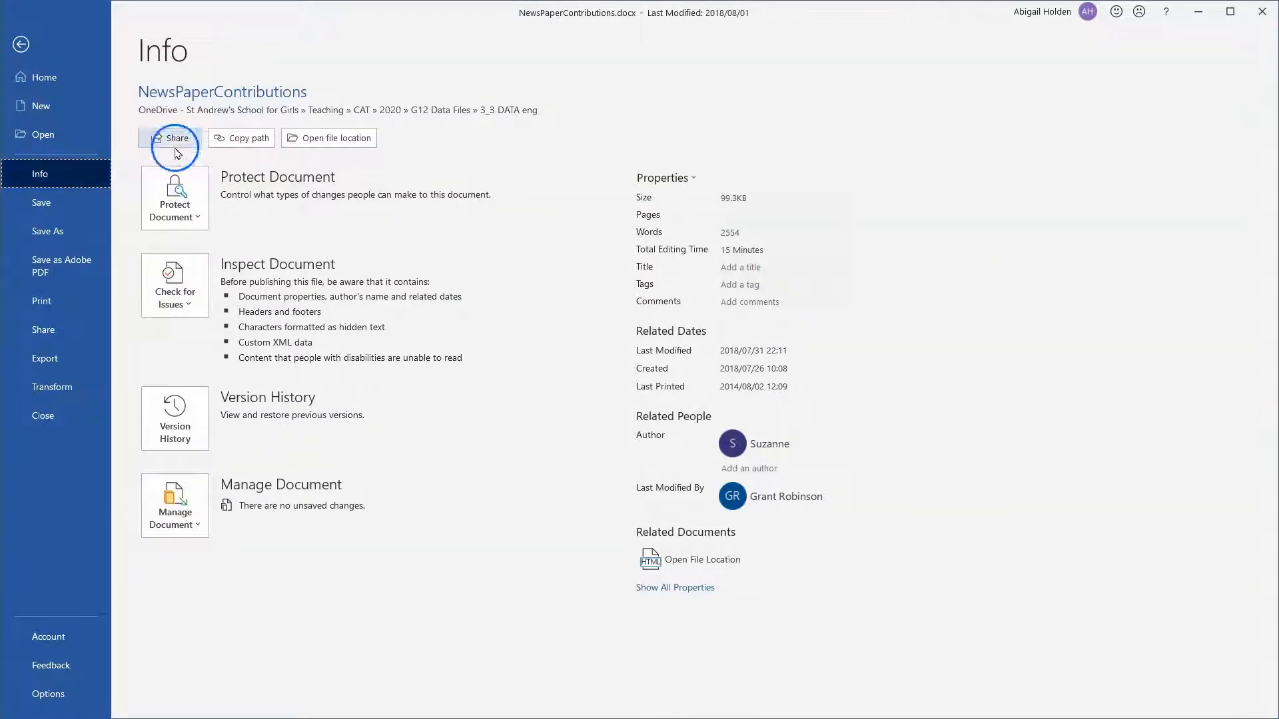
{"action": "left_click", "coordinate": [164, 281]}
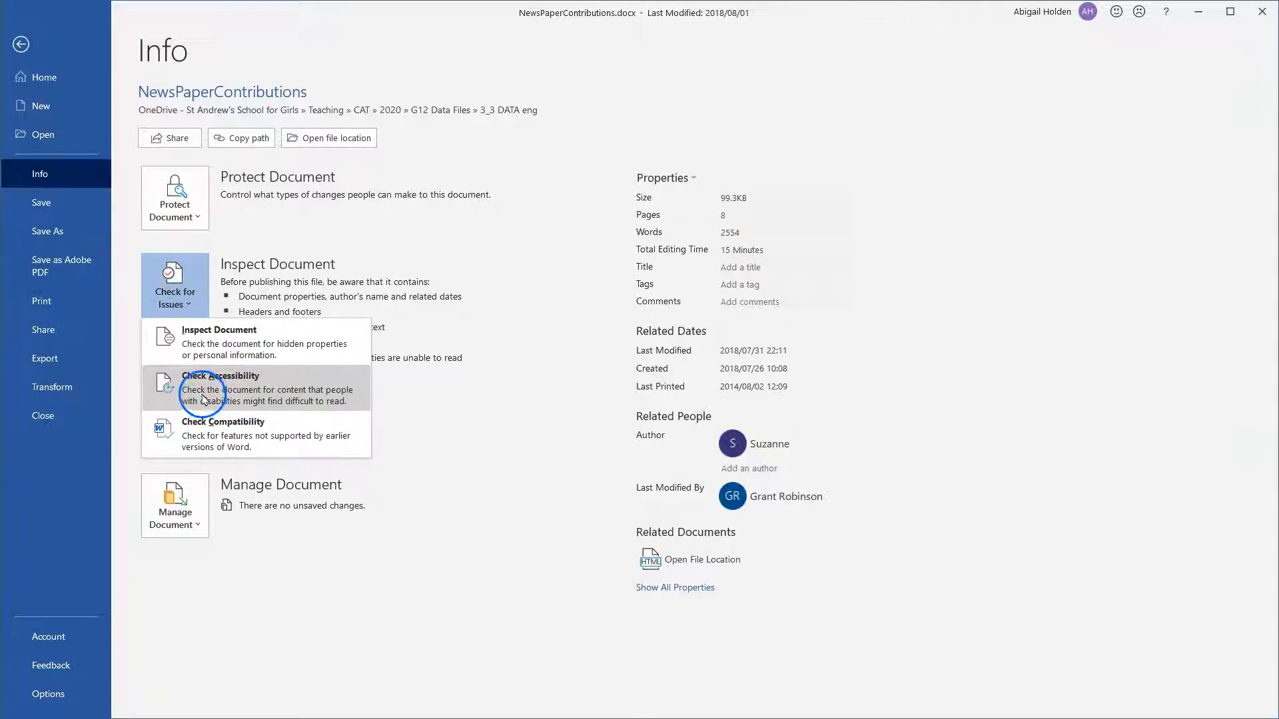
{"action": "left_click", "coordinate": [204, 400]}
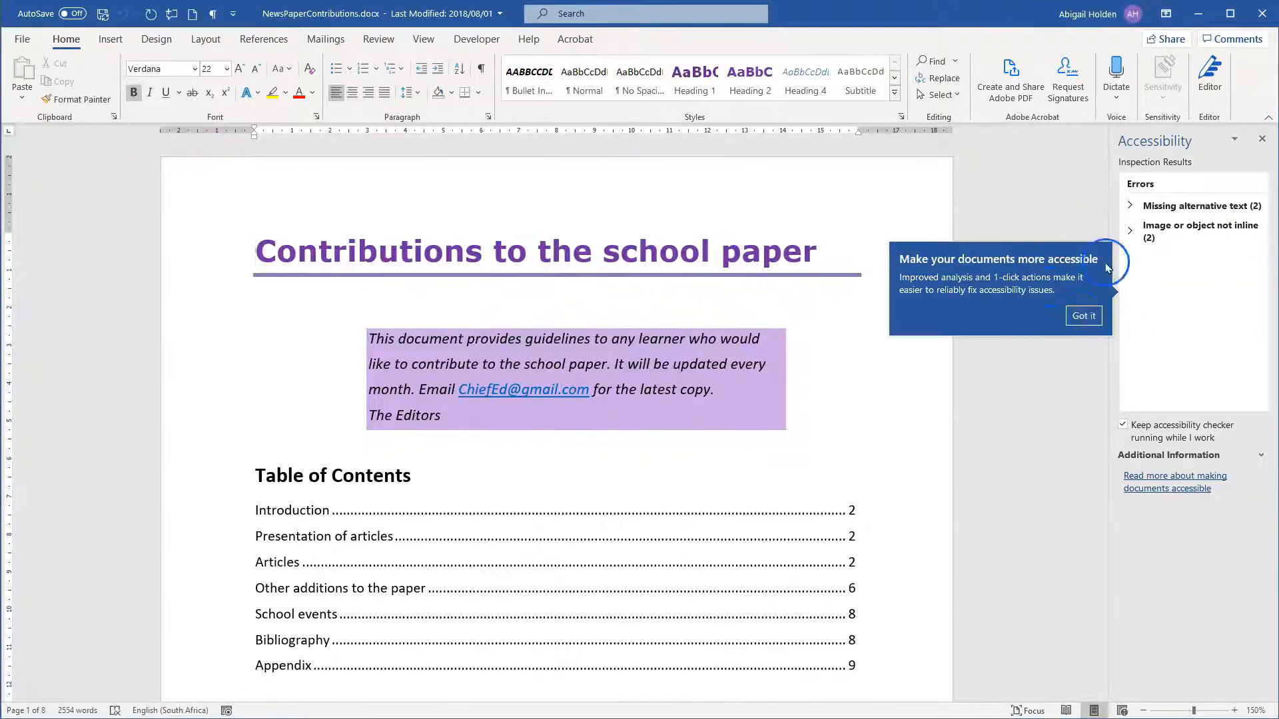
{"action": "left_click", "coordinate": [1086, 319]}
Examine Picture 9 and Picture 10 under the missing alternative text and image not inline errors.
{"action": "left_click", "coordinate": [1142, 205]}
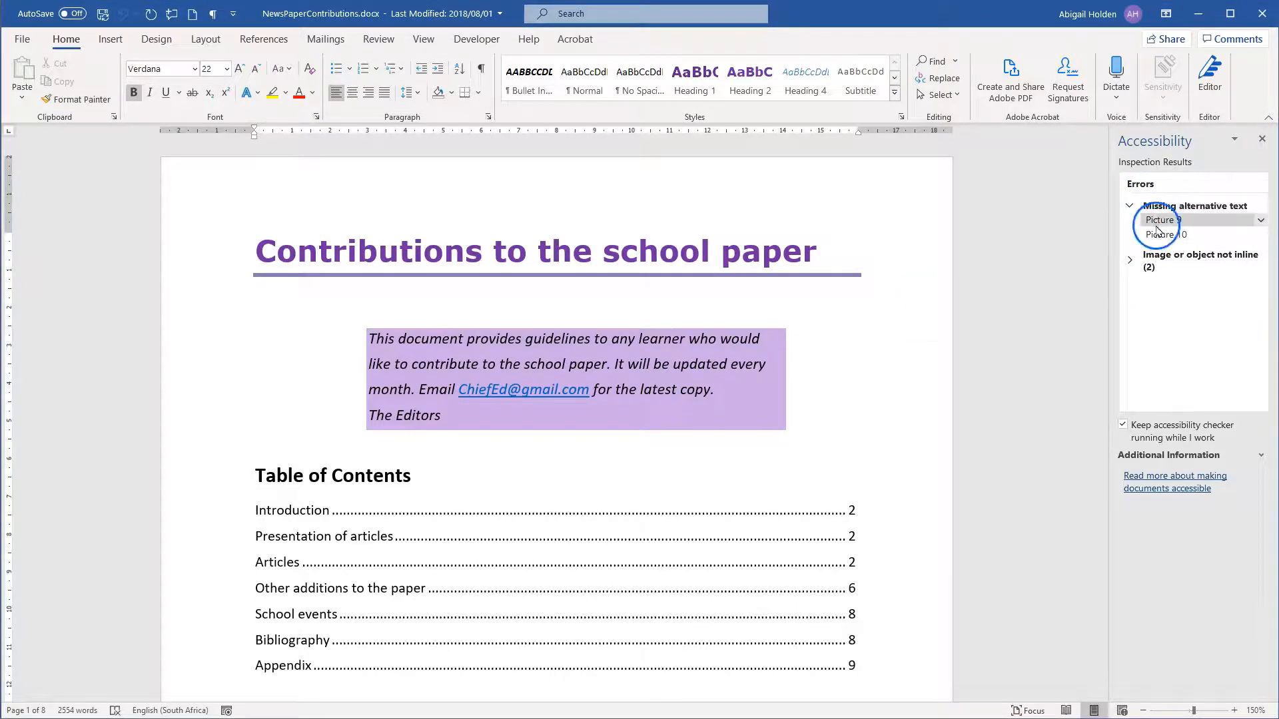
{"action": "left_click", "coordinate": [1159, 221]}
{"action": "left_click", "coordinate": [1154, 237]}
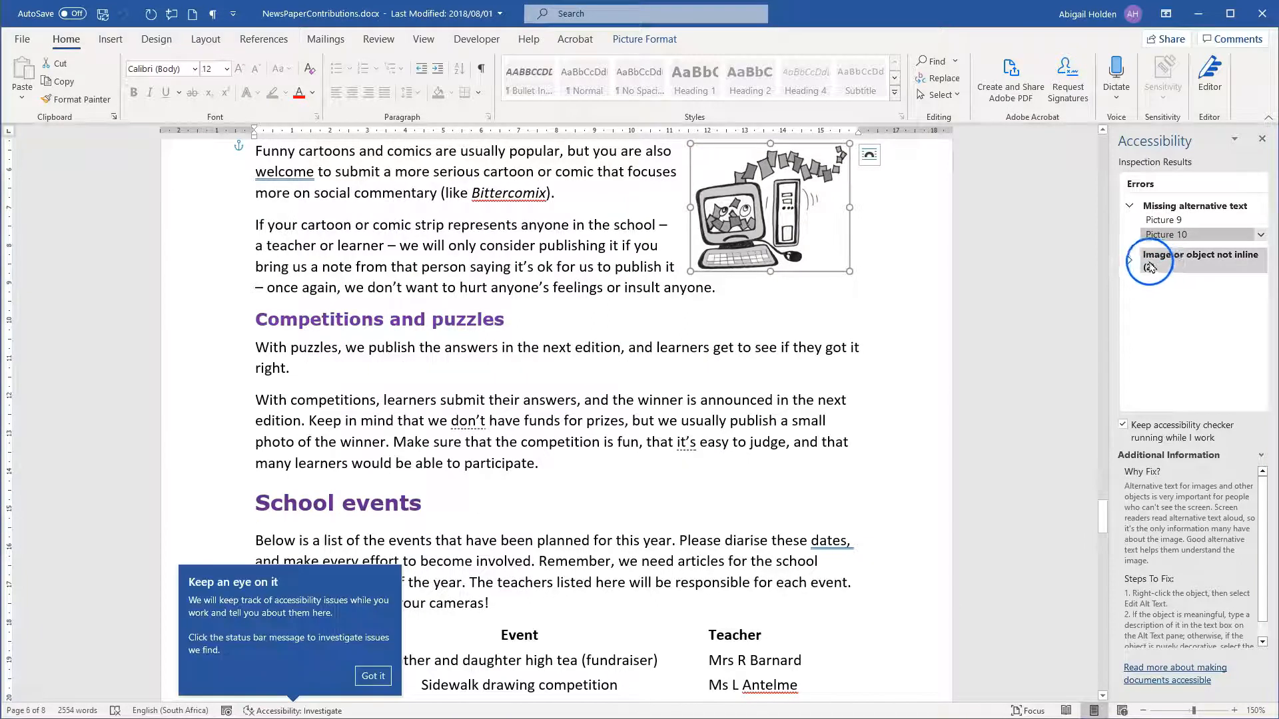
{"action": "left_click", "coordinate": [1151, 265]}
{"action": "left_click", "coordinate": [1156, 269]}
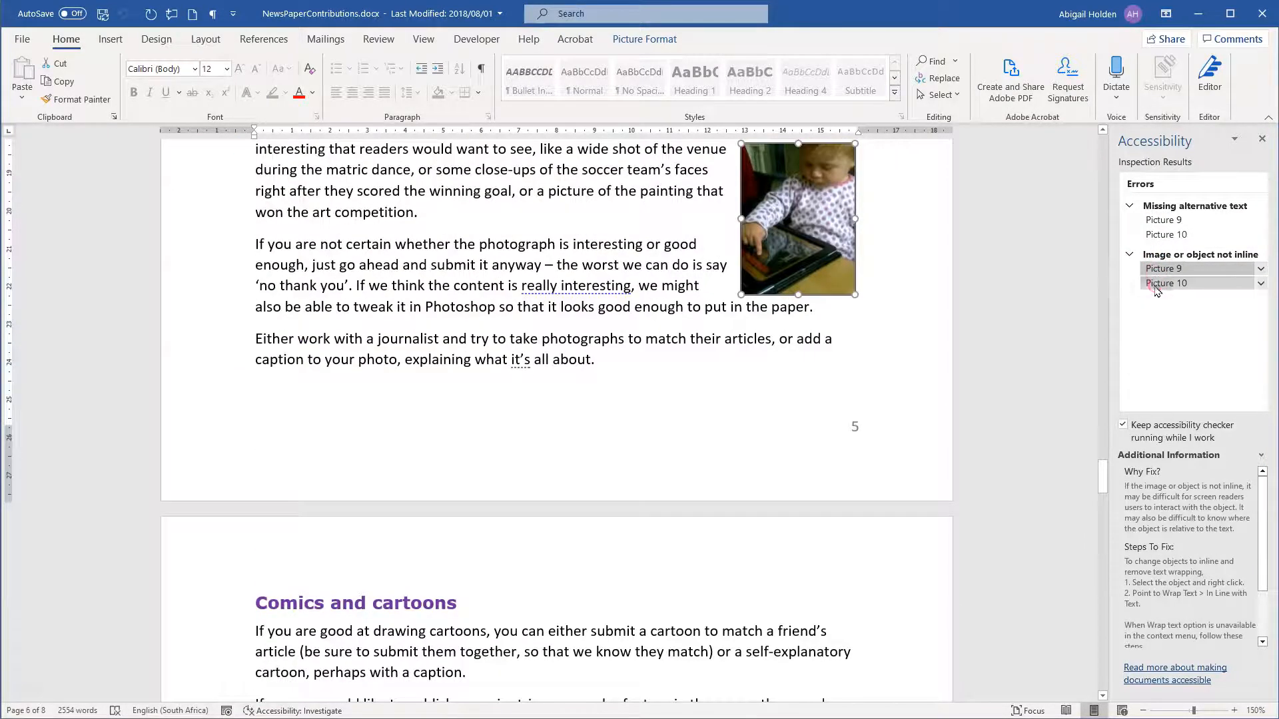
{"action": "left_click", "coordinate": [1156, 284]}
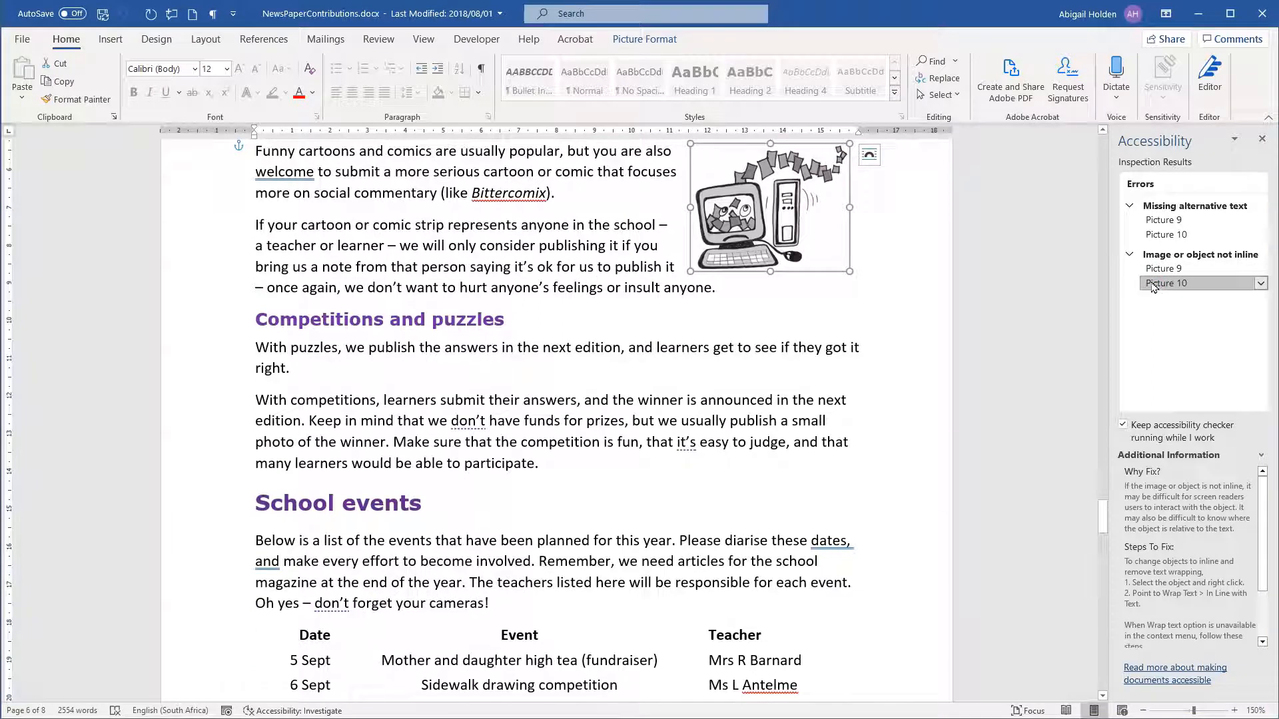
{"action": "left_click", "coordinate": [1160, 256]}
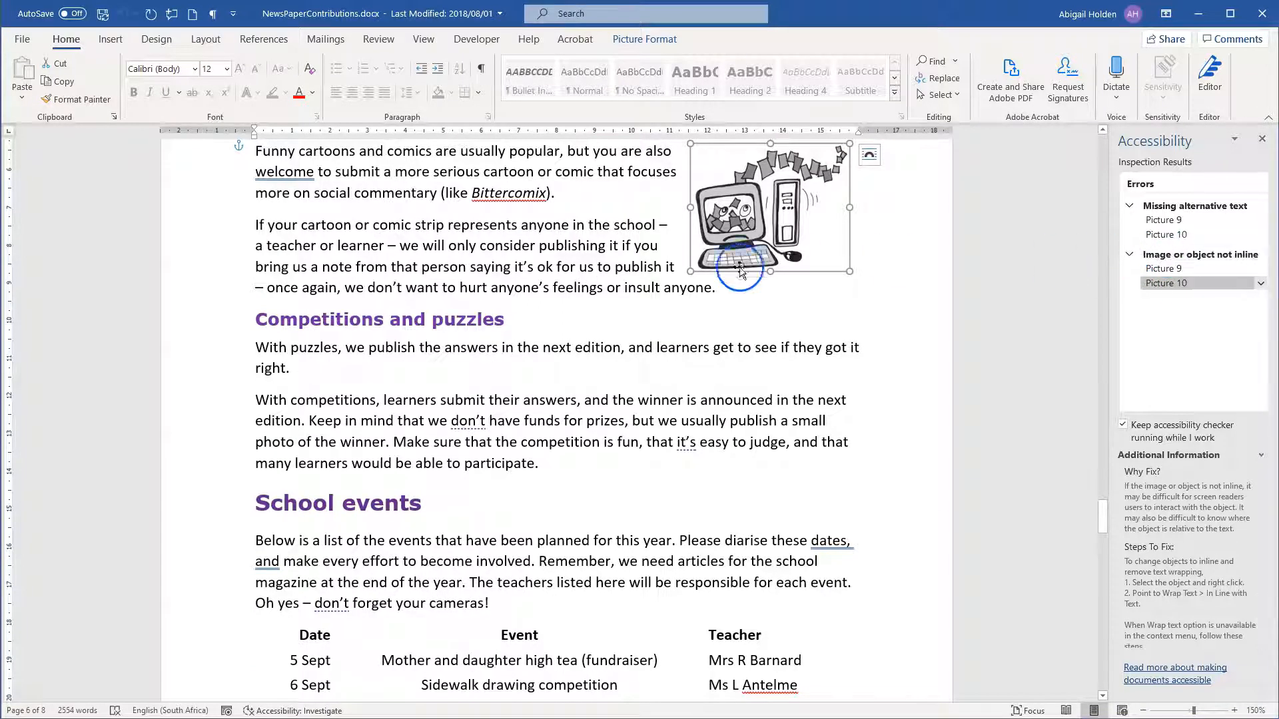
Generate an automatic alt text description for the computer cartoon, Picture 10.
{"action": "right_click", "coordinate": [786, 244]}
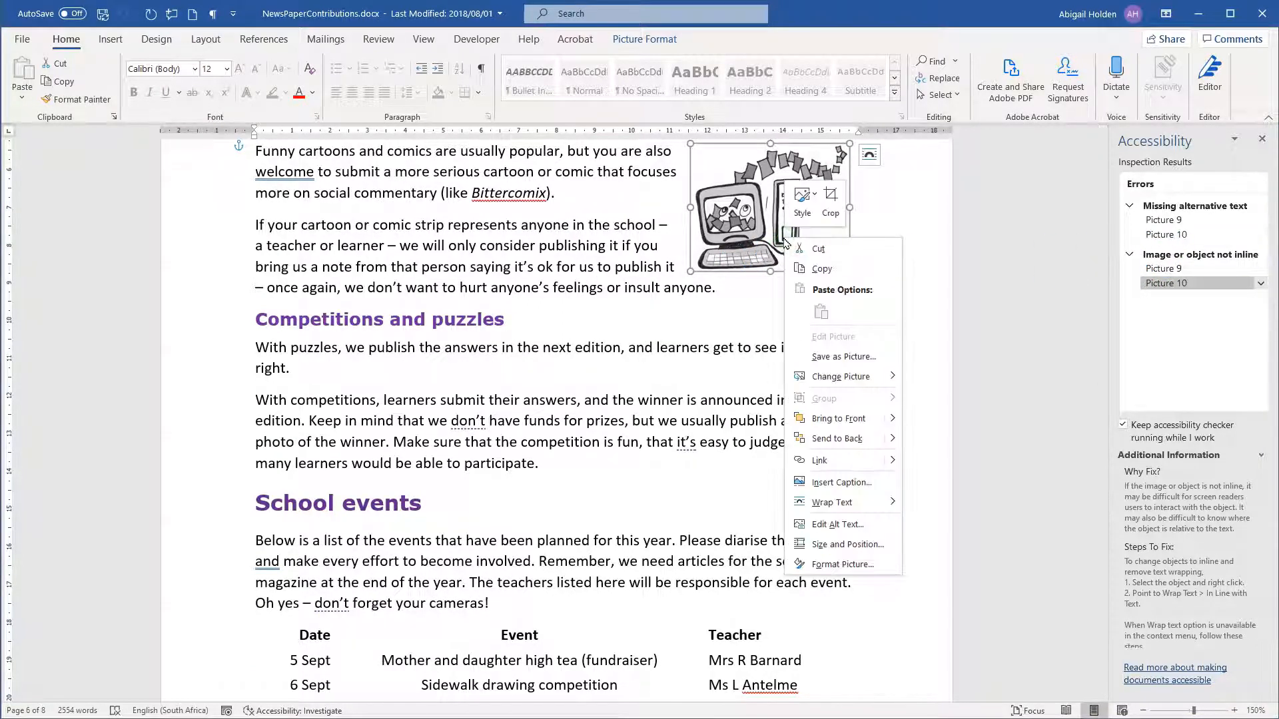
{"action": "left_click", "coordinate": [805, 266]}
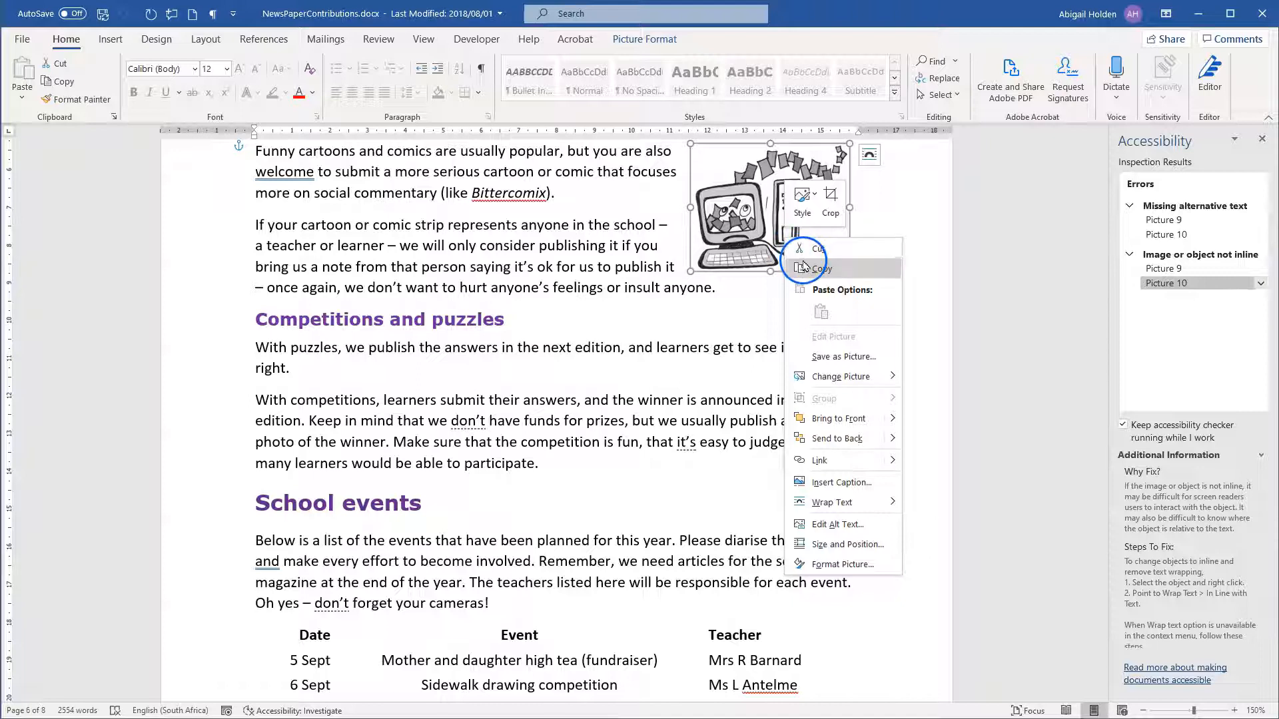
{"action": "left_click", "coordinate": [836, 524]}
{"action": "left_click", "coordinate": [1240, 237]}
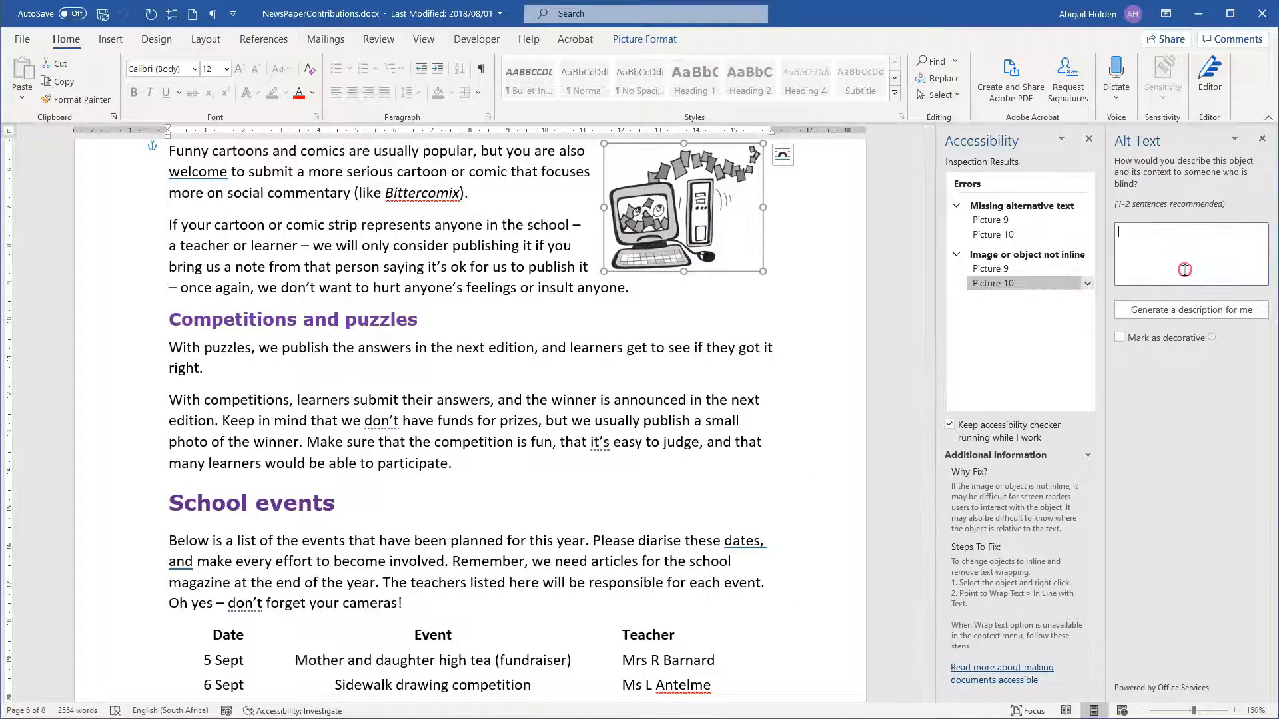
{"action": "left_click", "coordinate": [1195, 297]}
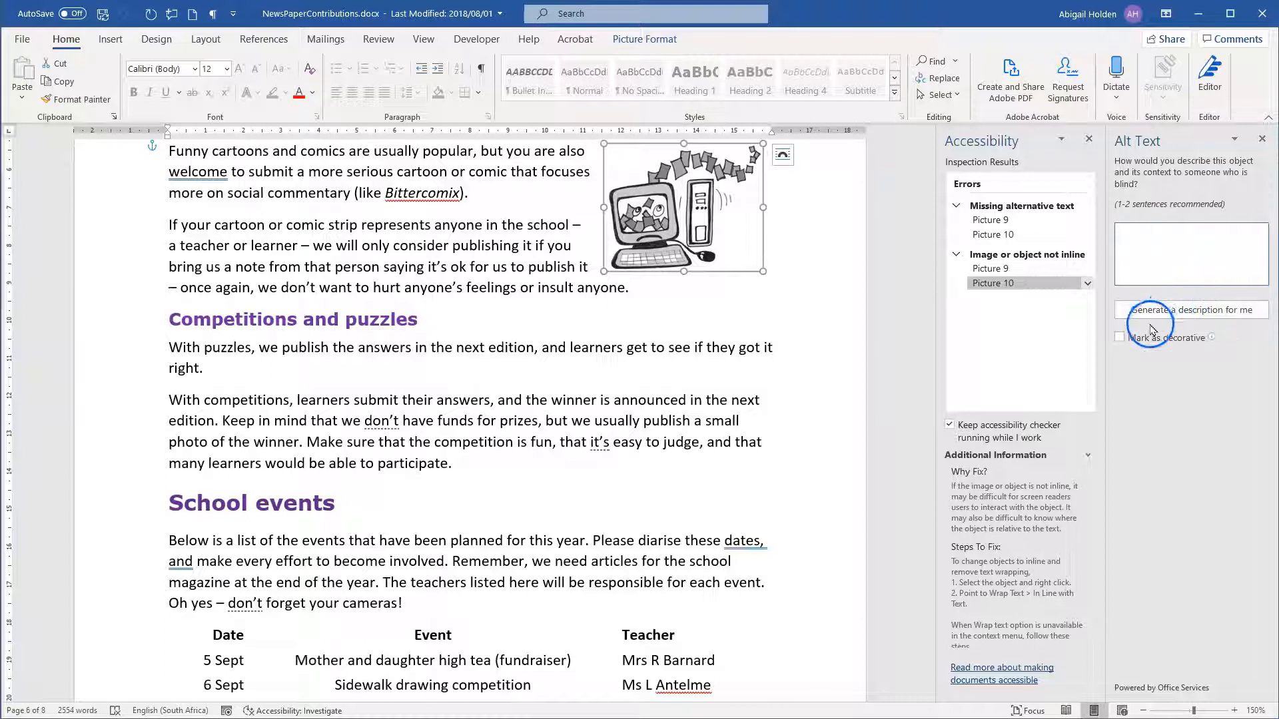
{"action": "left_click", "coordinate": [1189, 259]}
{"action": "left_click", "coordinate": [1221, 310]}
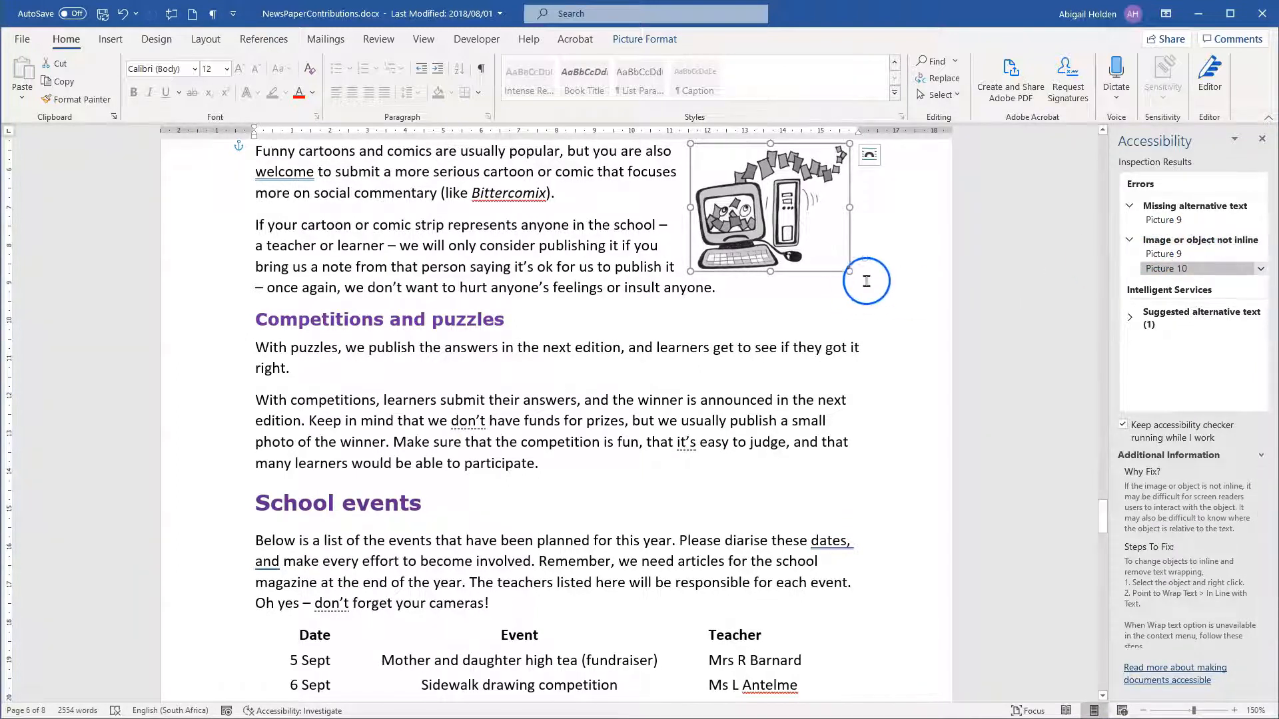
Look at the computer cartoon's In Line with Text layout option and move the picture slightly toward the page's right margin beside the "Funny cartoons" paragraph.
{"action": "scroll", "coordinate": [926, 376], "scroll_direction": "up", "scroll_amount": 2}
{"action": "scroll", "coordinate": [922, 381], "scroll_direction": "up", "scroll_amount": 2}
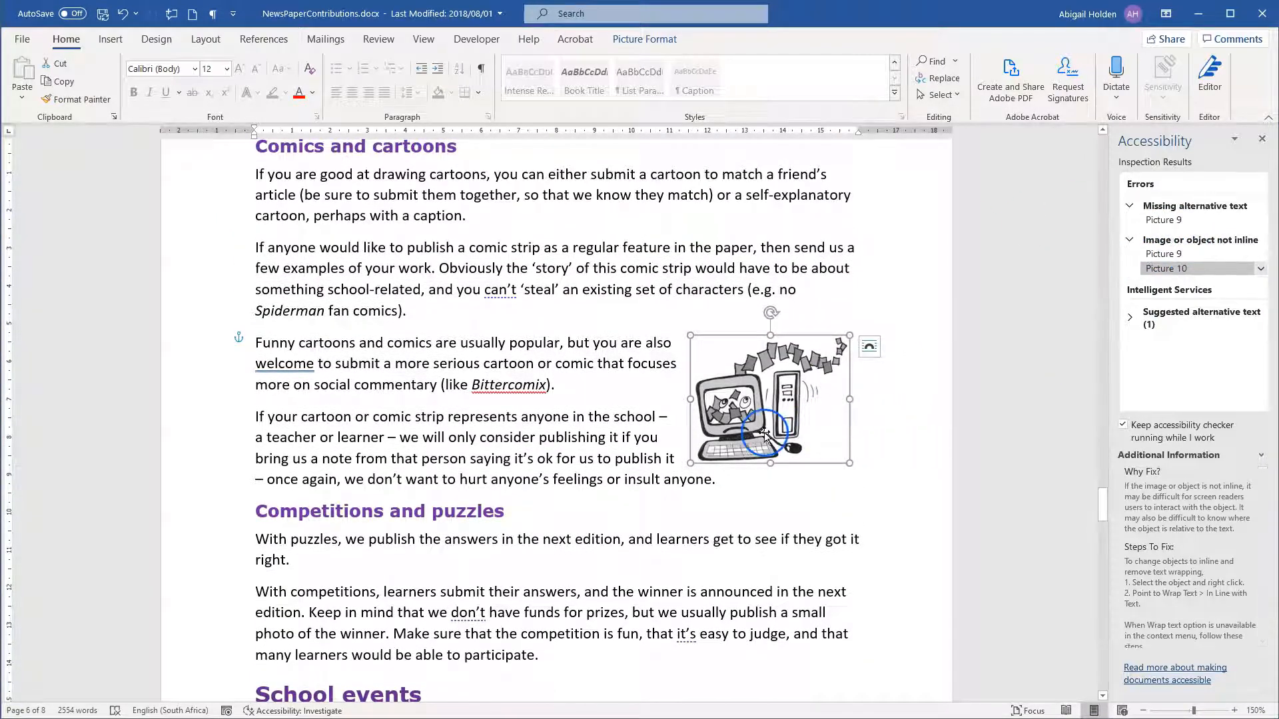
{"action": "mouse_move", "coordinate": [734, 387]}
{"action": "left_mouse_down"}
{"action": "mouse_move", "coordinate": [730, 402]}
{"action": "mouse_move", "coordinate": [732, 386]}
{"action": "mouse_move", "coordinate": [693, 389]}
{"action": "mouse_move", "coordinate": [737, 363]}
{"action": "mouse_move", "coordinate": [717, 378]}
{"action": "left_mouse_up"}
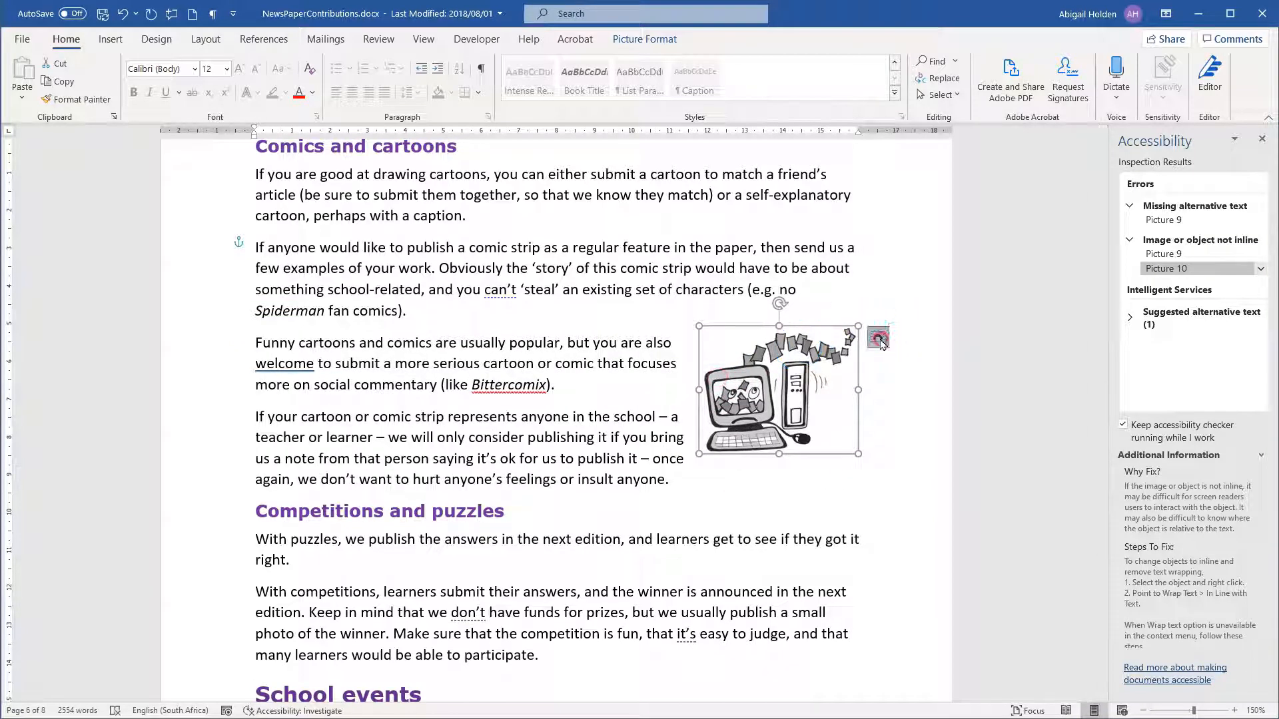
{"action": "left_click", "coordinate": [878, 337]}
{"action": "left_click", "coordinate": [954, 411]}
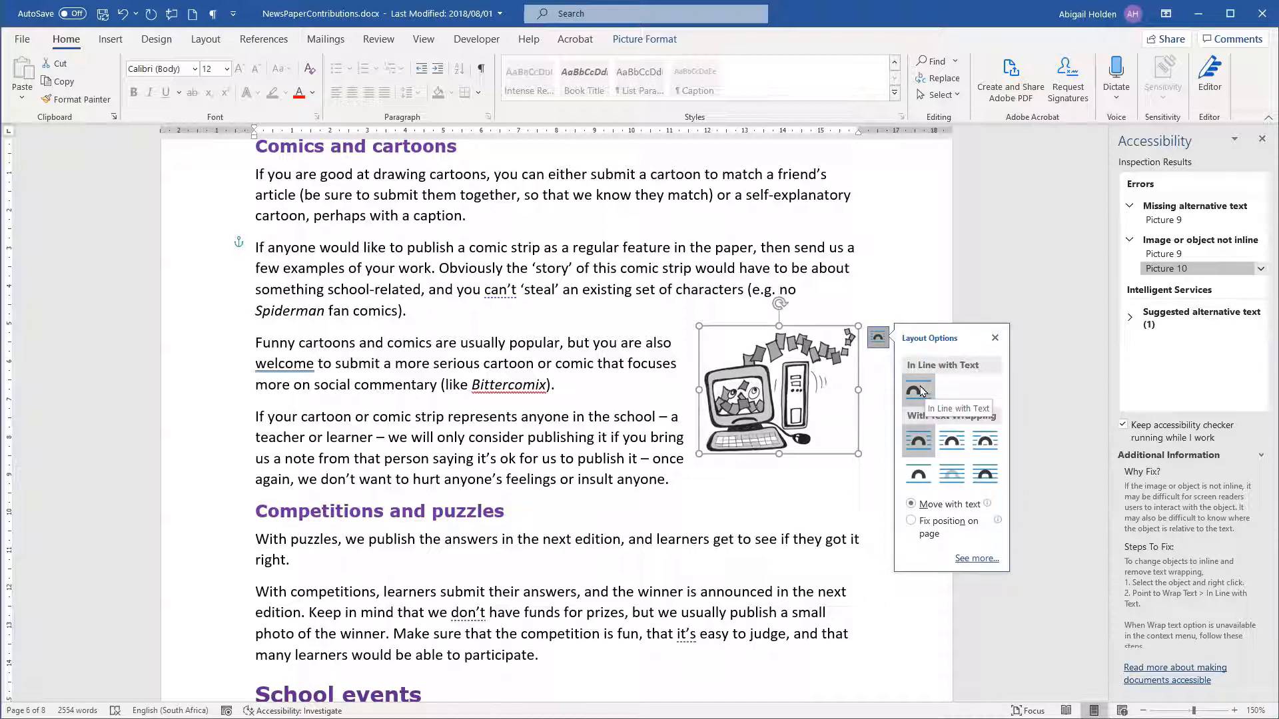
{"action": "left_click", "coordinate": [931, 396]}
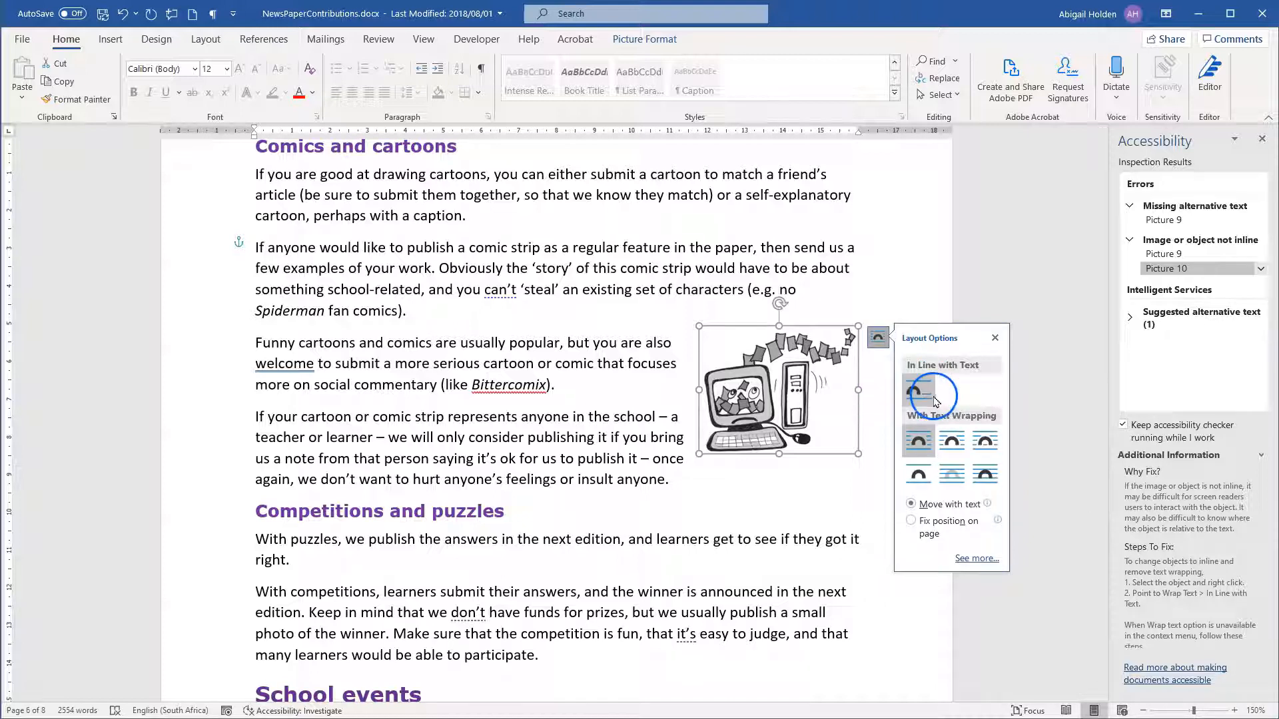
{"action": "left_click", "coordinate": [810, 422]}
{"action": "left_click_drag", "start_coordinate": [809, 421], "coordinate": [797, 441]}
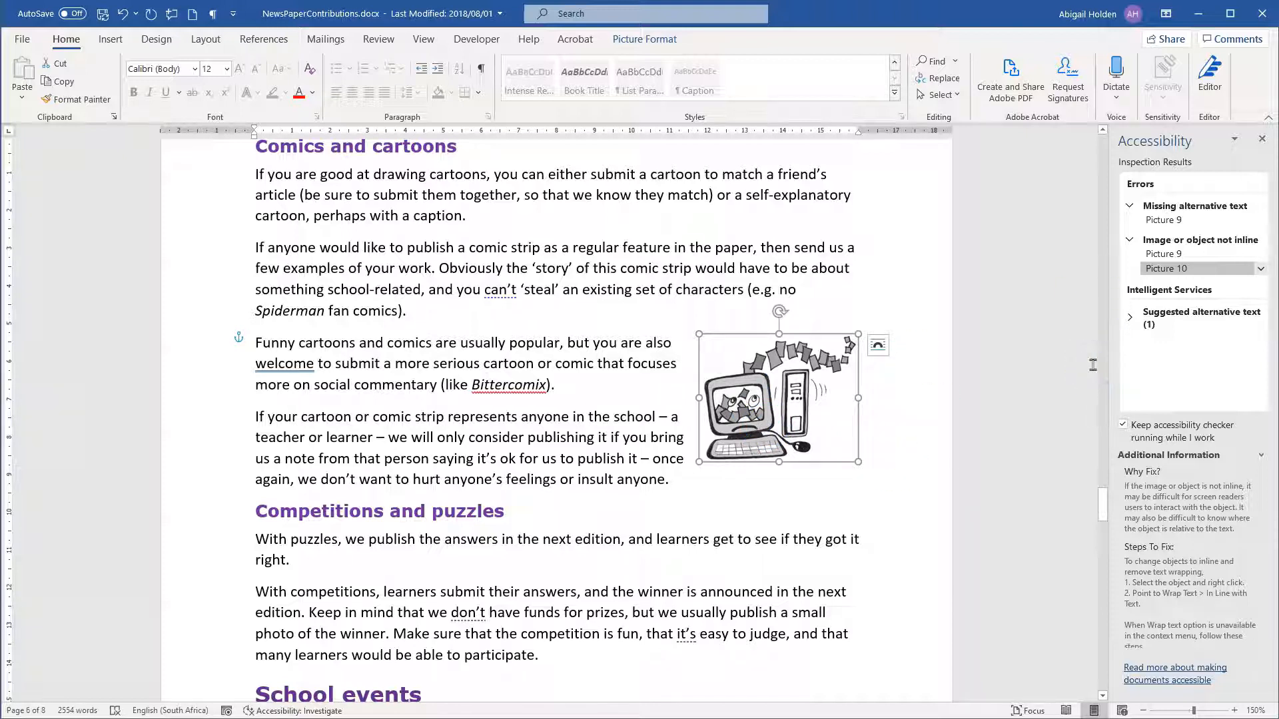
Check the document's compatibility with earlier Word versions, review the summary and close the checker.
{"action": "left_click", "coordinate": [24, 39]}
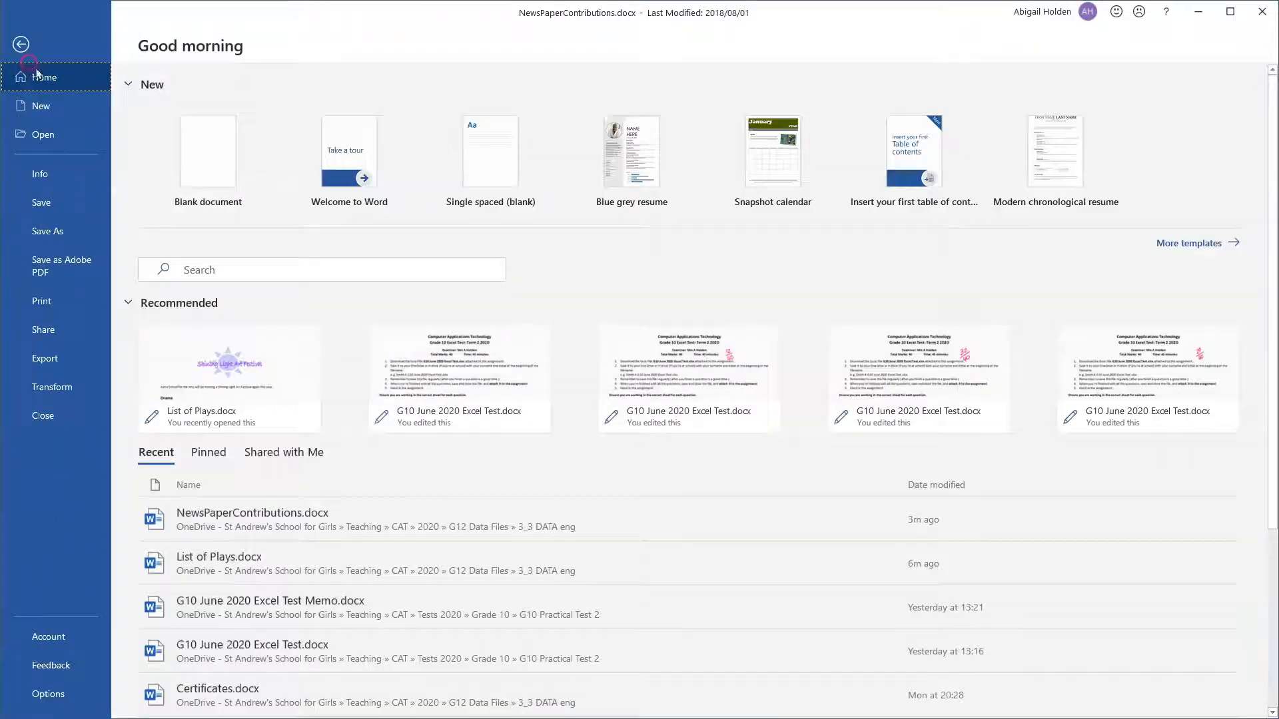
{"action": "left_click", "coordinate": [46, 170]}
{"action": "left_click", "coordinate": [200, 308]}
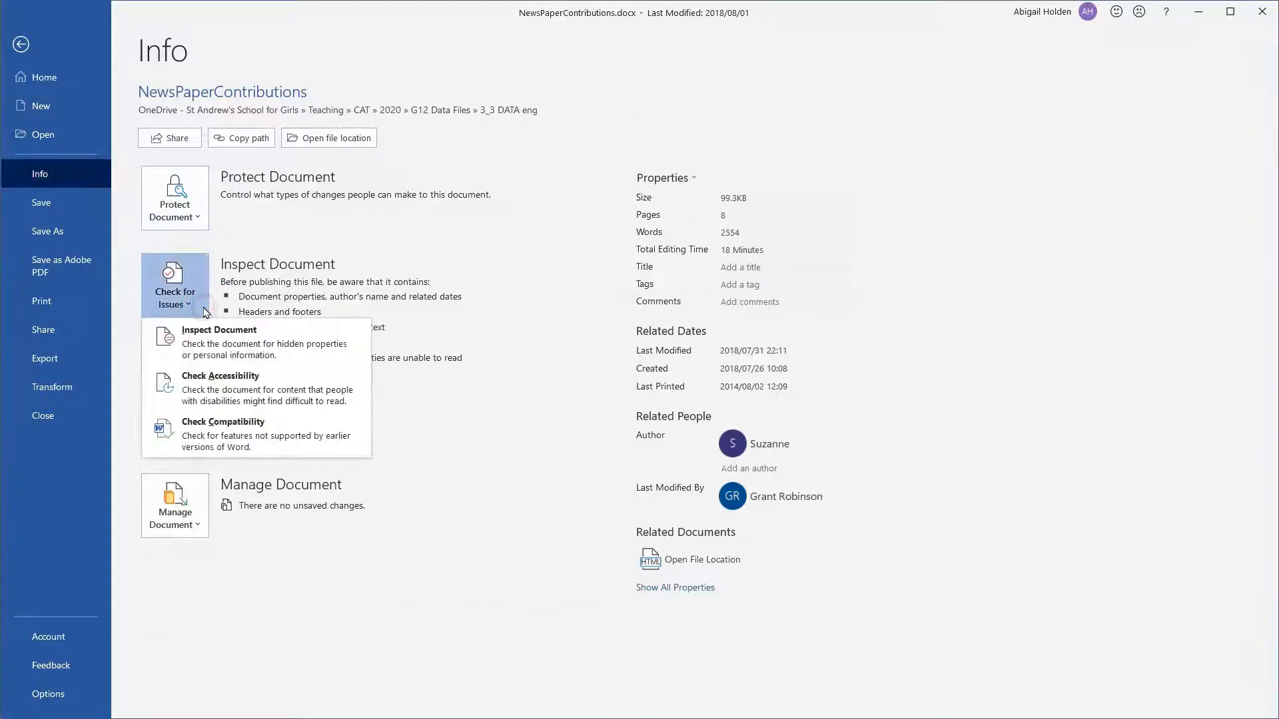
{"action": "left_click", "coordinate": [199, 433]}
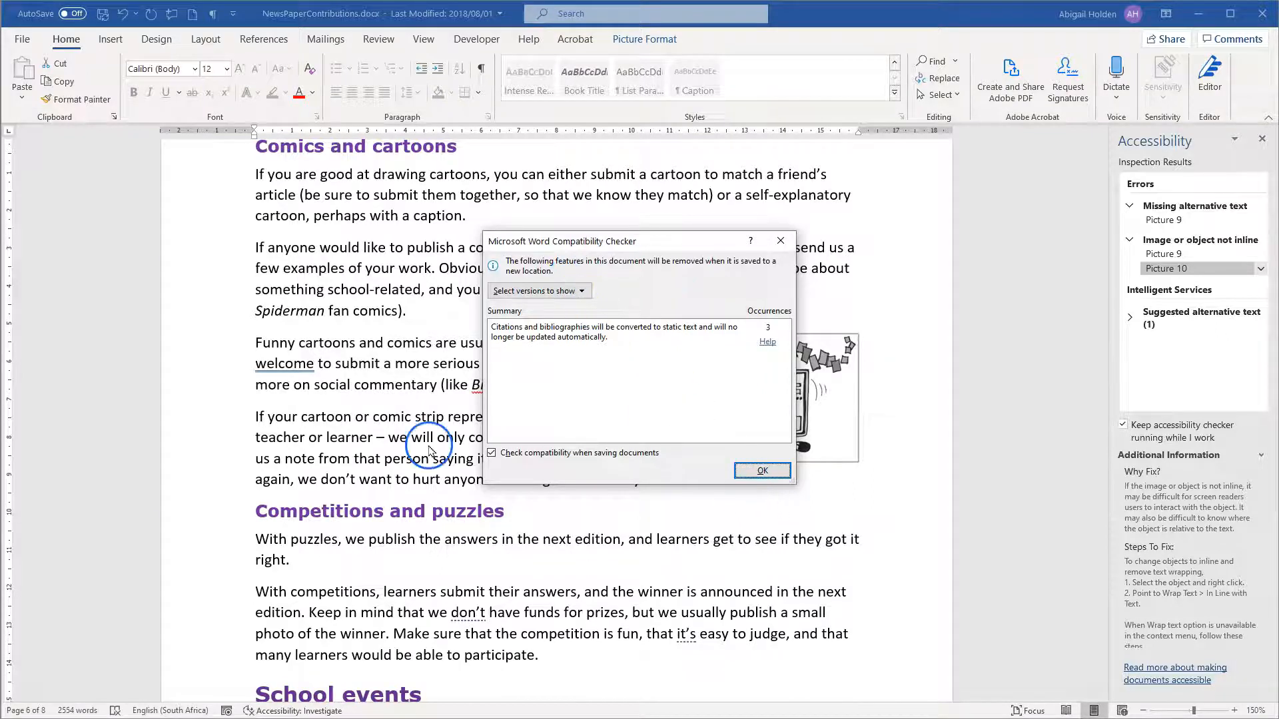
{"action": "left_click", "coordinate": [762, 470]}
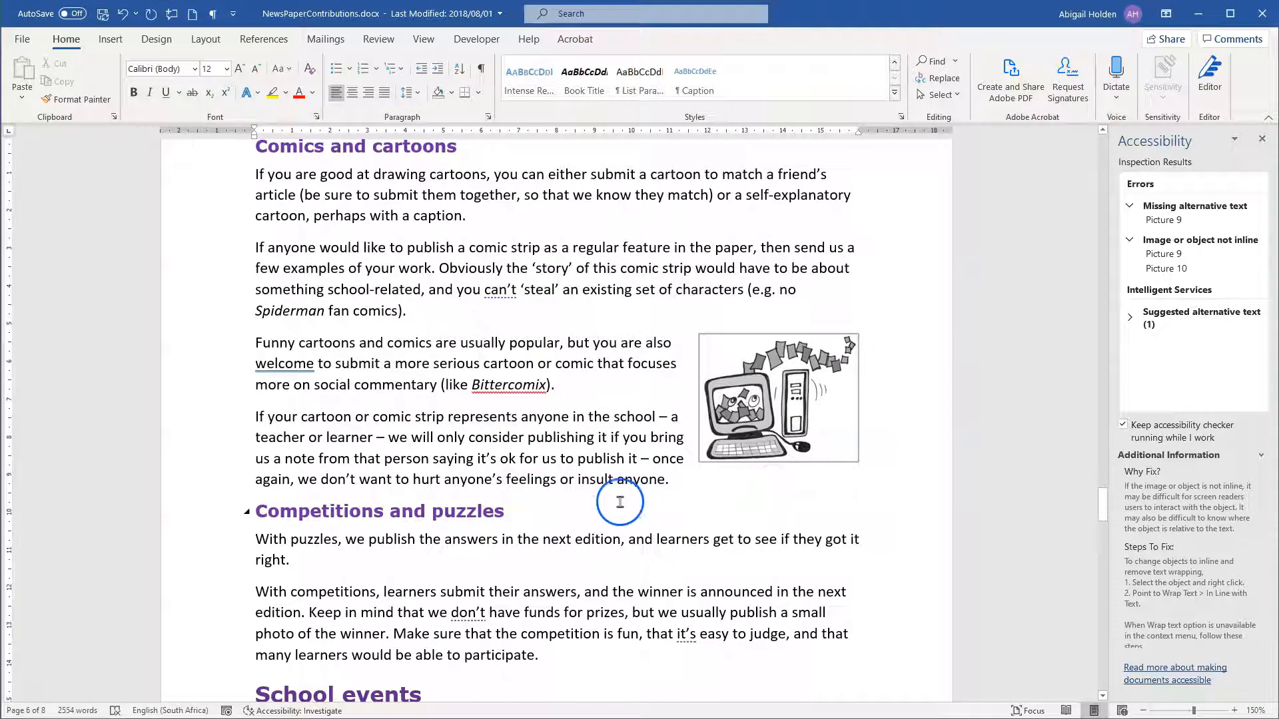
Save a copy of NewsPaperContributions in the same folder as a Word 97-2003 Document (*.doc), continuing past the compatibility checker.
{"action": "left_click", "coordinate": [24, 39]}
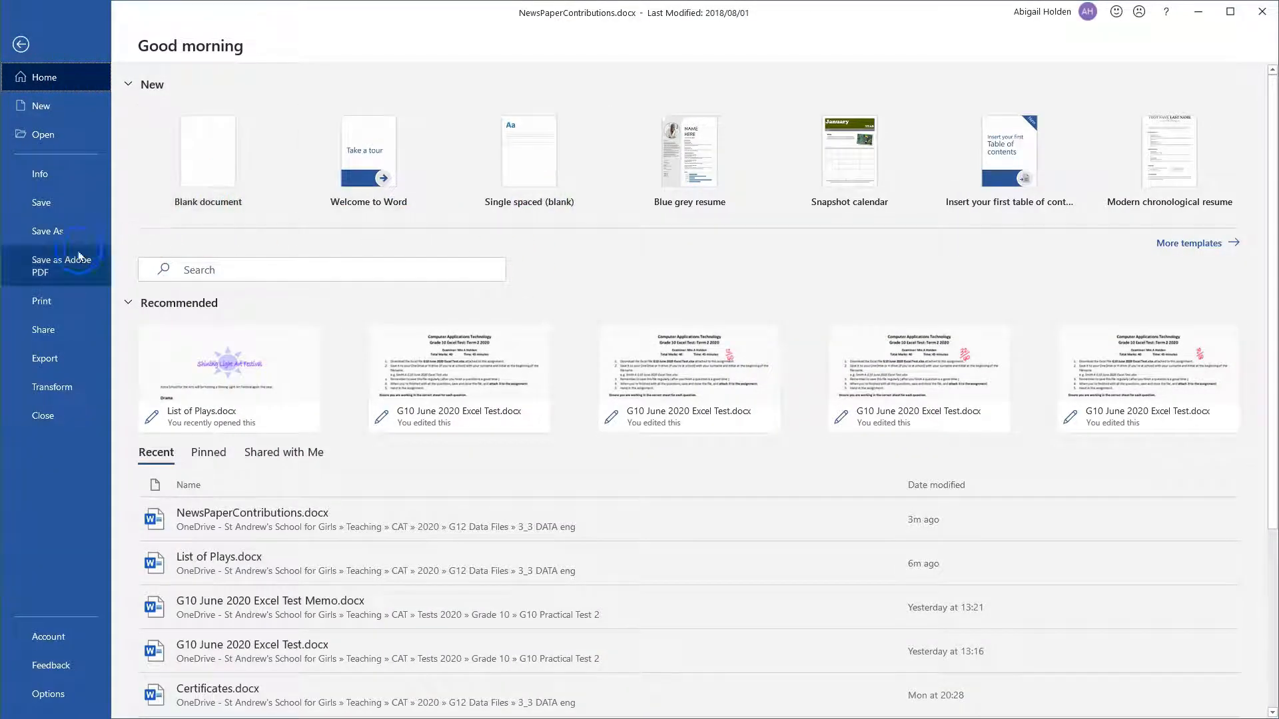
{"action": "left_click", "coordinate": [60, 233]}
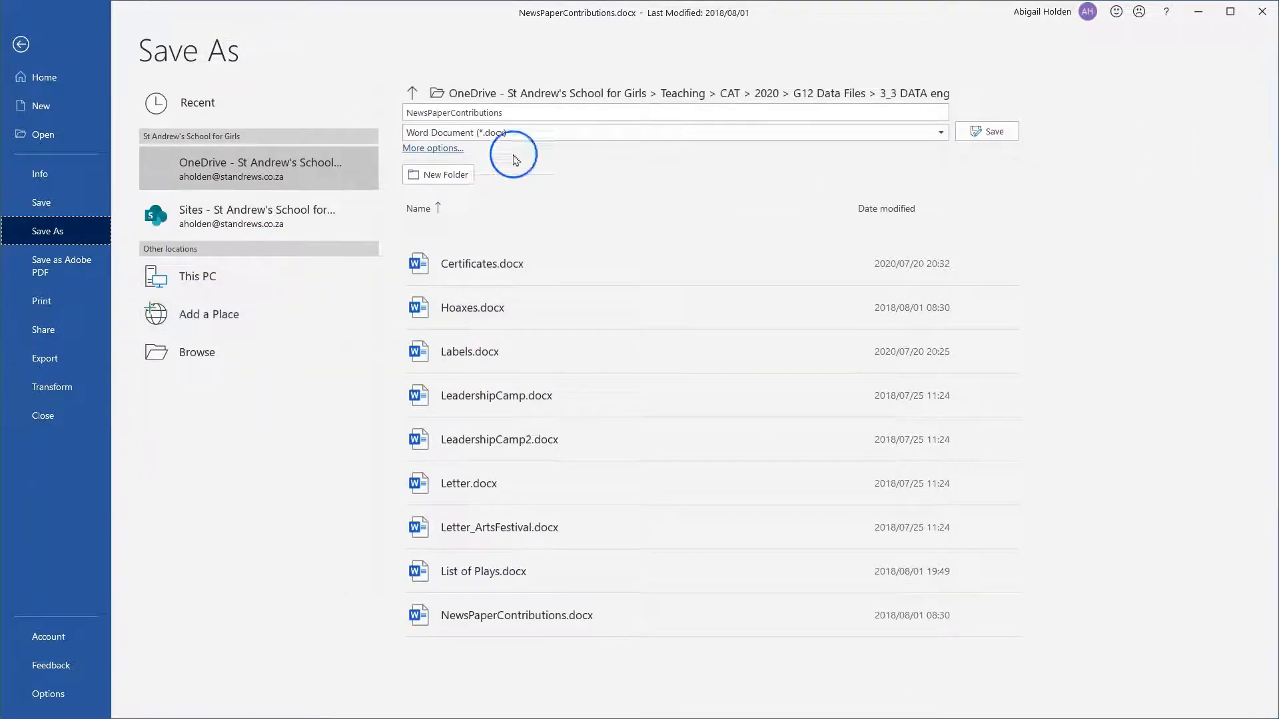
{"action": "left_click", "coordinate": [578, 133]}
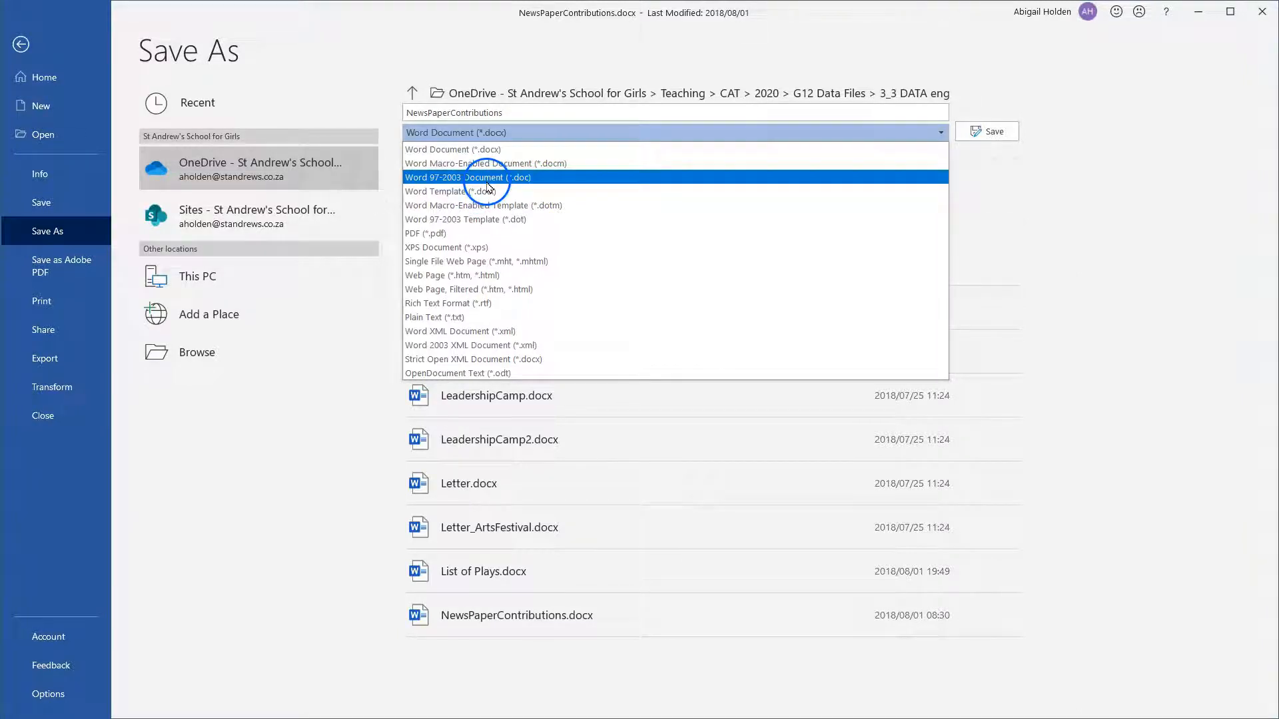
{"action": "left_click", "coordinate": [560, 174]}
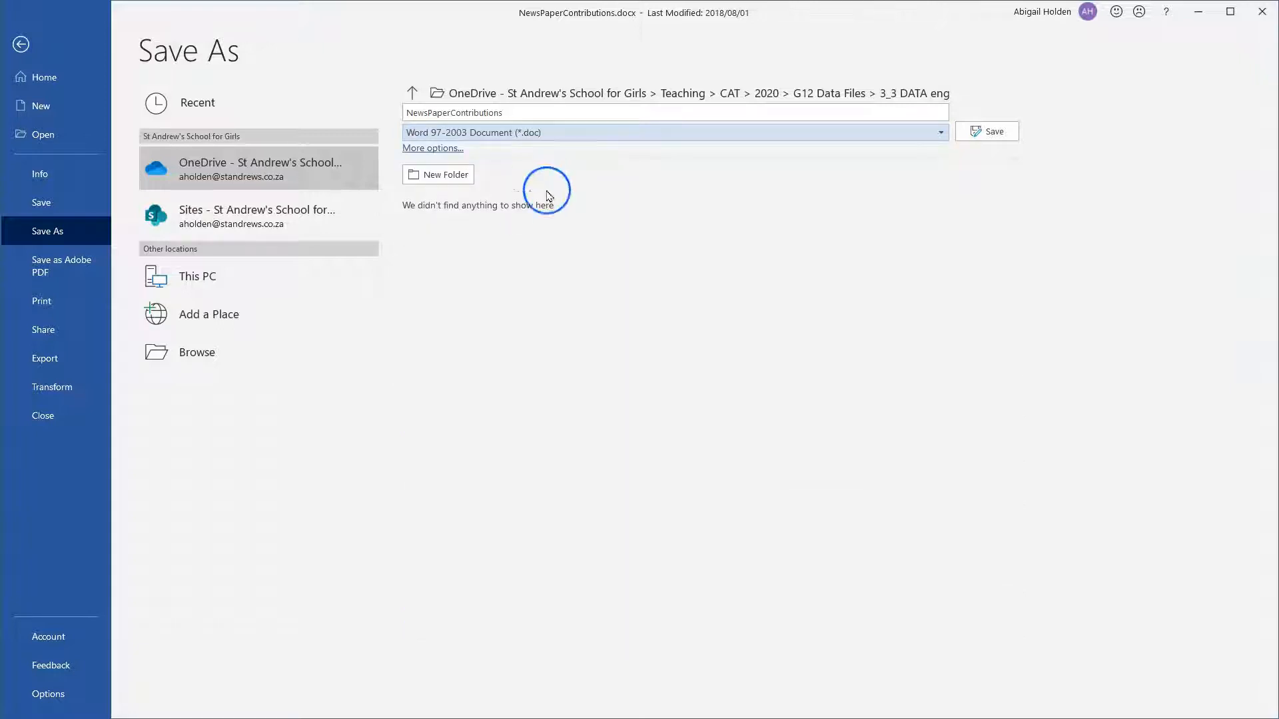
{"action": "left_click", "coordinate": [972, 130]}
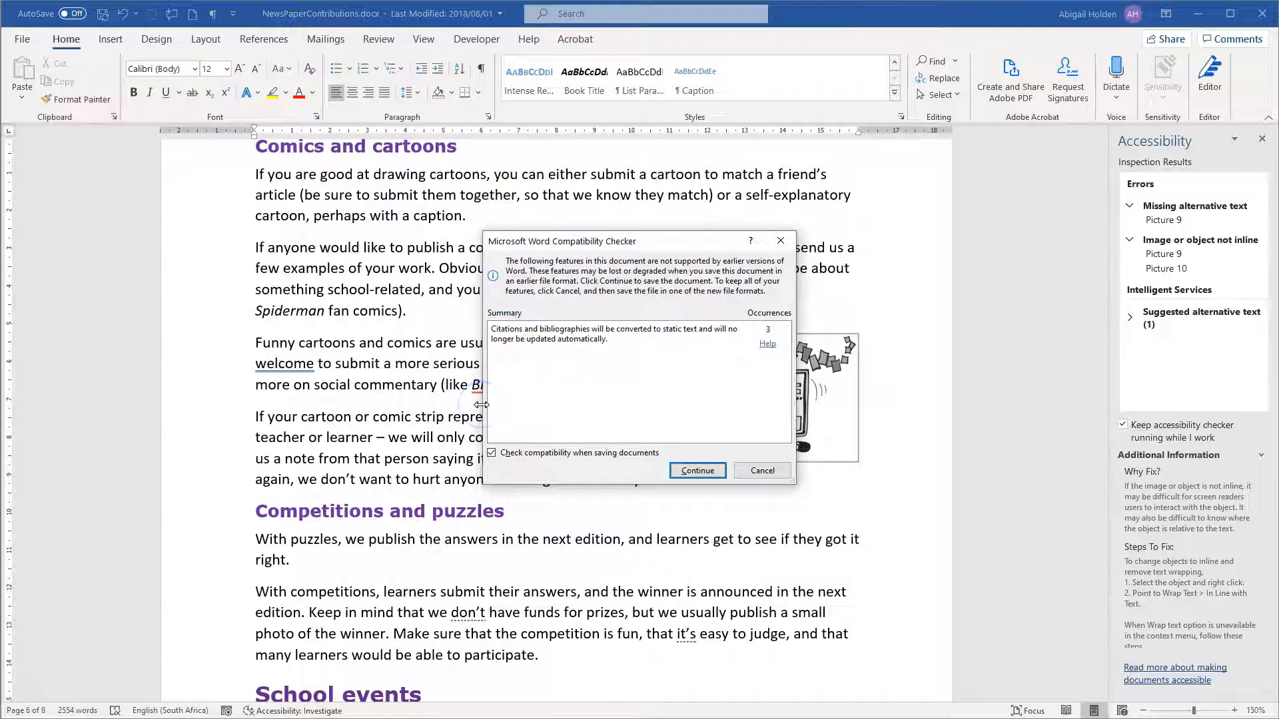
{"action": "left_click", "coordinate": [703, 469]}
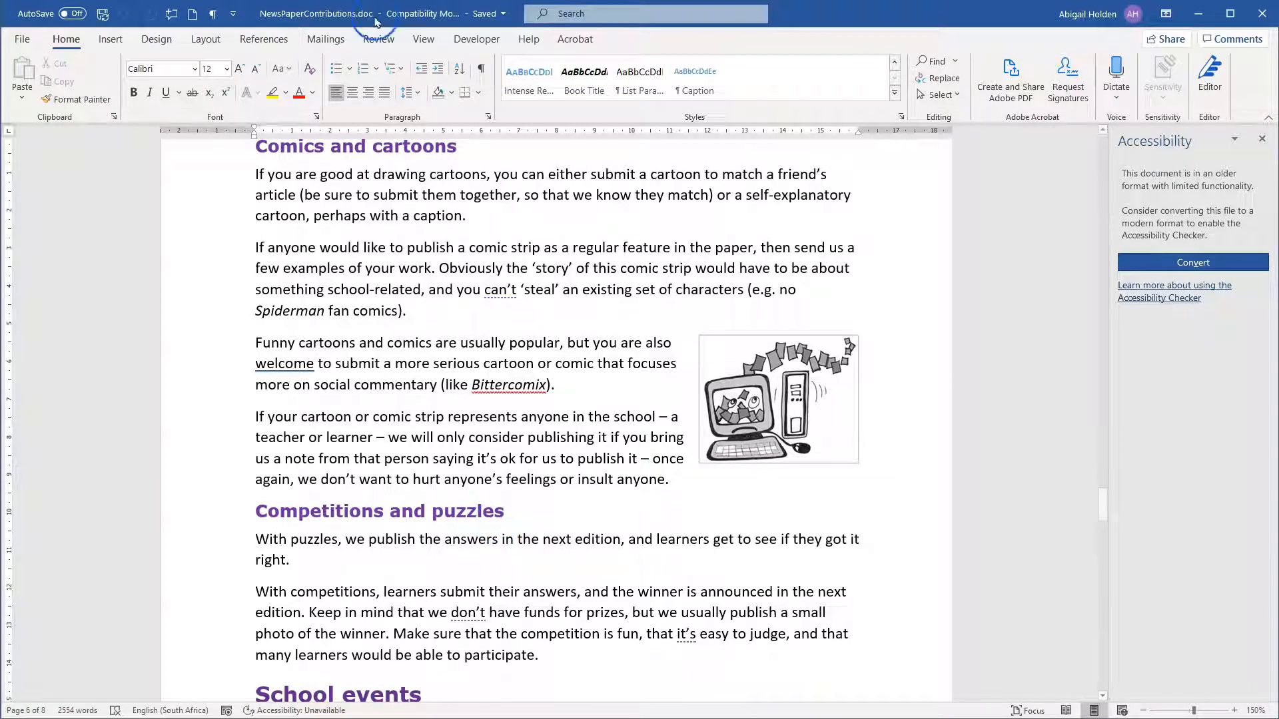
{"action": "left_click", "coordinate": [419, 26]}
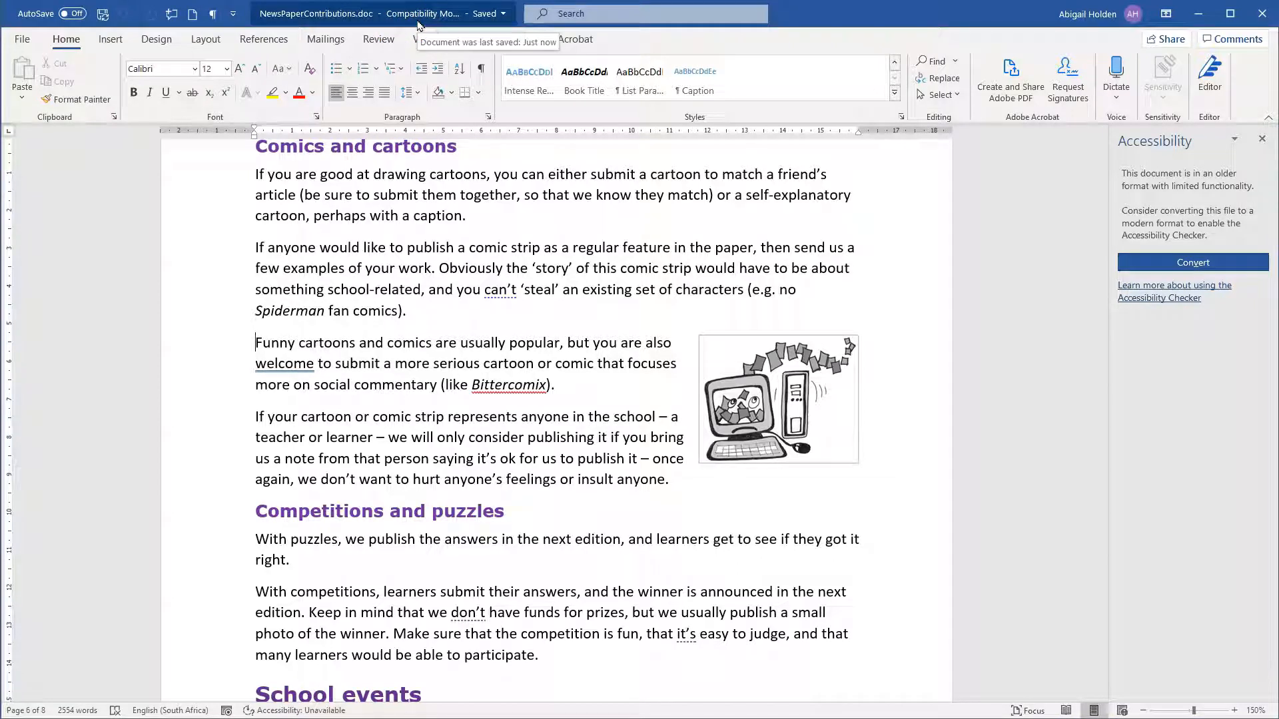
Look through the document's Save As, Share and Export options and return to the document.
{"action": "left_click", "coordinate": [26, 44]}
{"action": "left_click", "coordinate": [25, 47]}
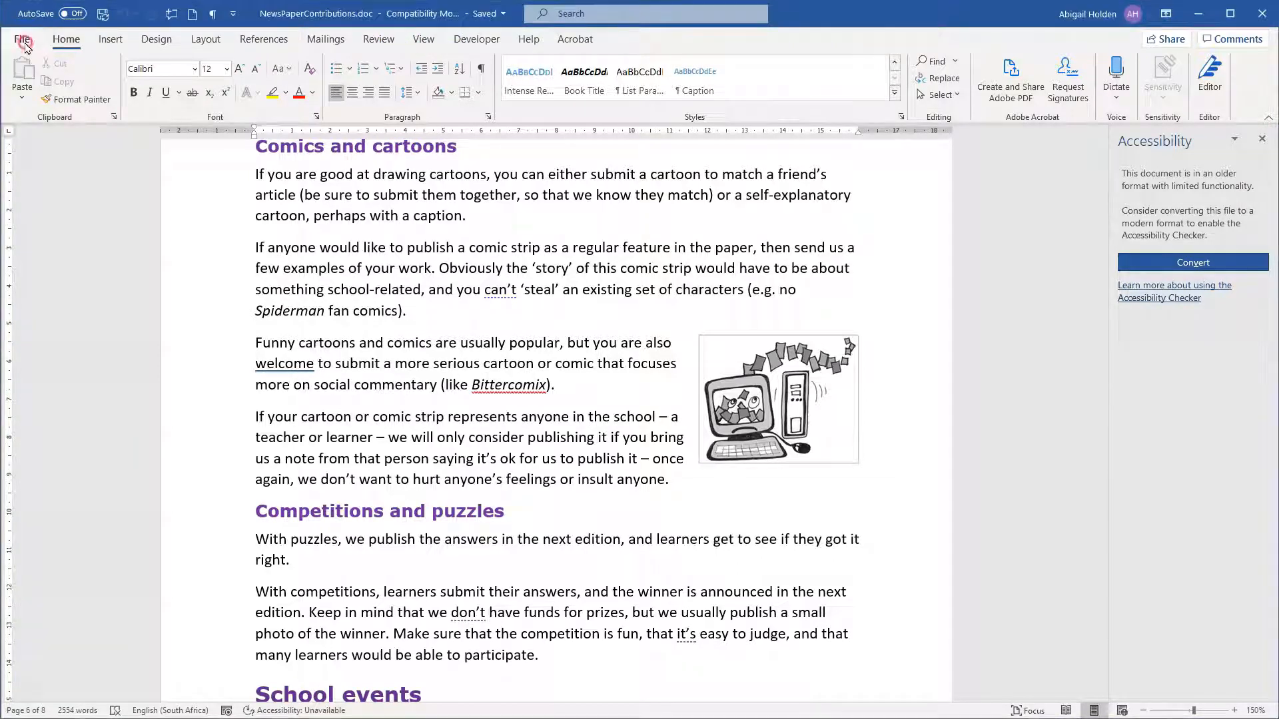
{"action": "left_click", "coordinate": [24, 47]}
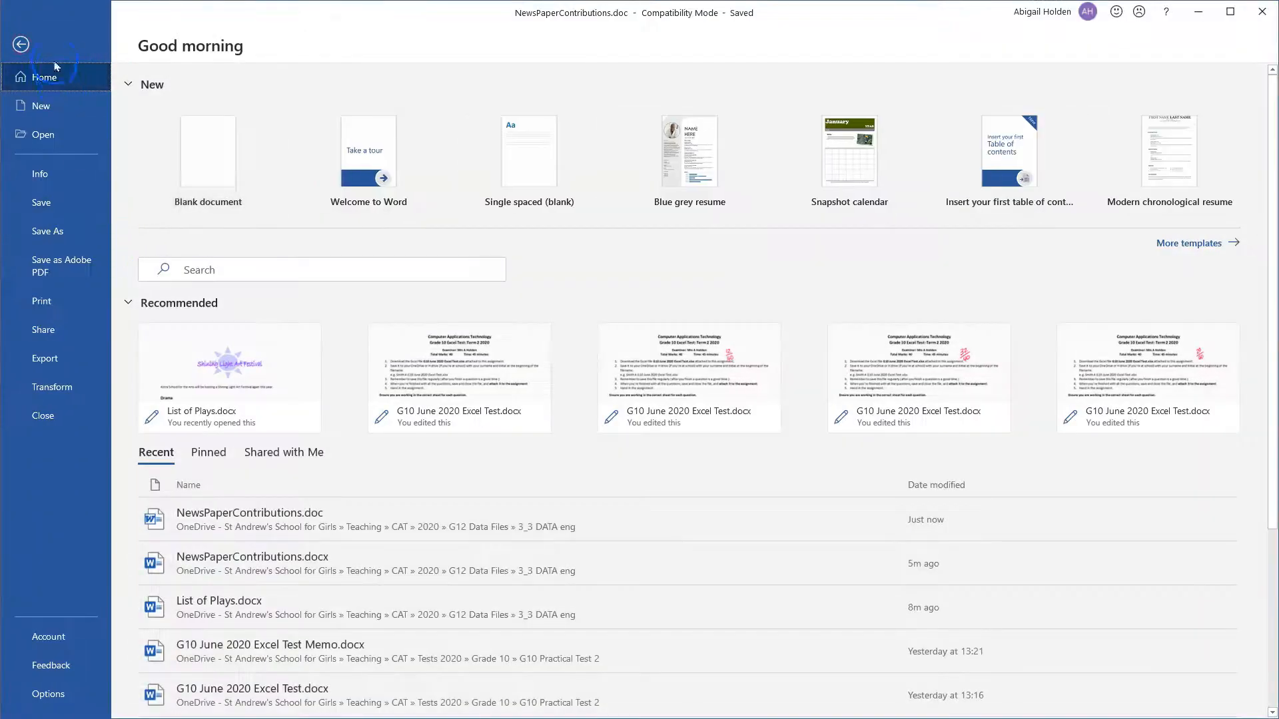
{"action": "left_click", "coordinate": [75, 307]}
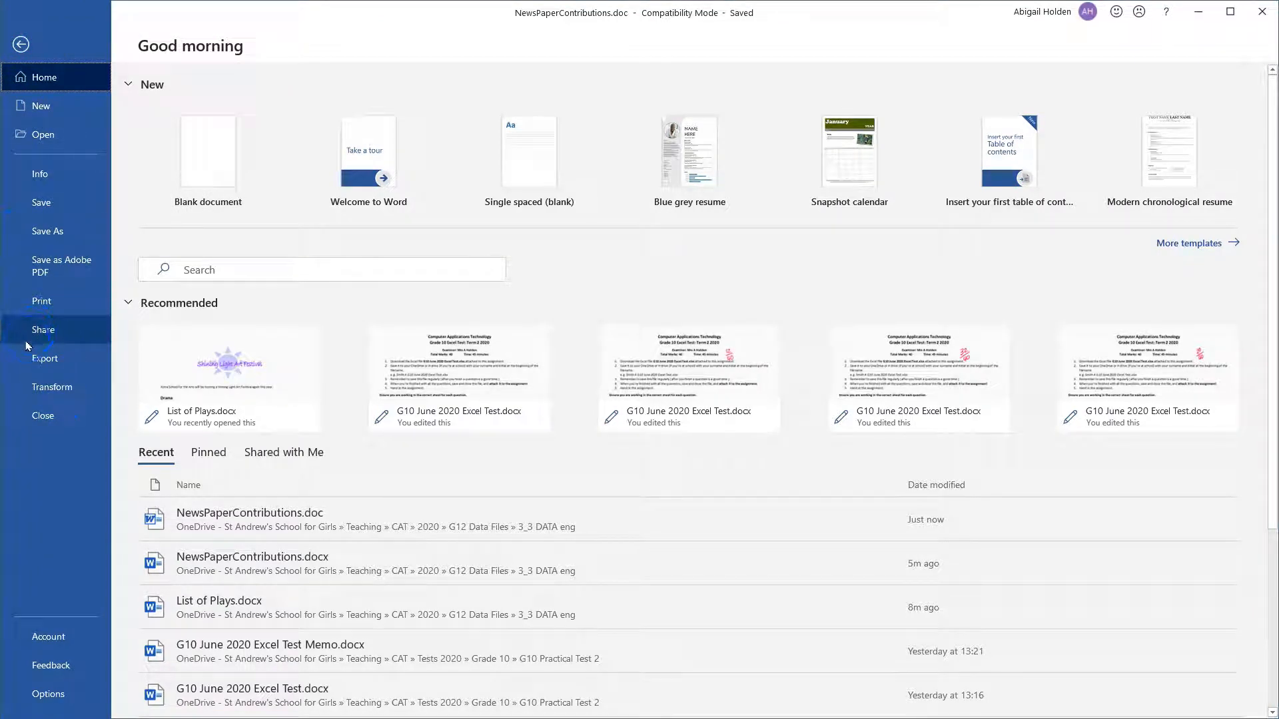
{"action": "left_click", "coordinate": [53, 232]}
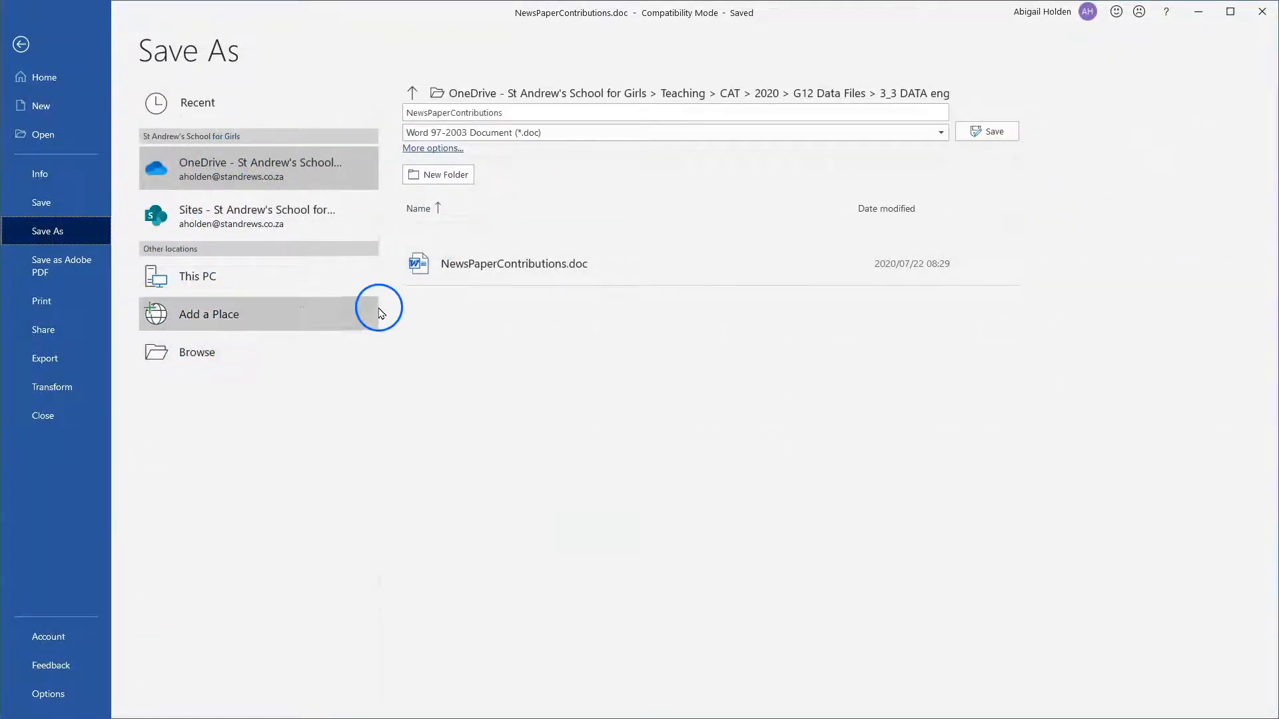
{"action": "left_click", "coordinate": [43, 329]}
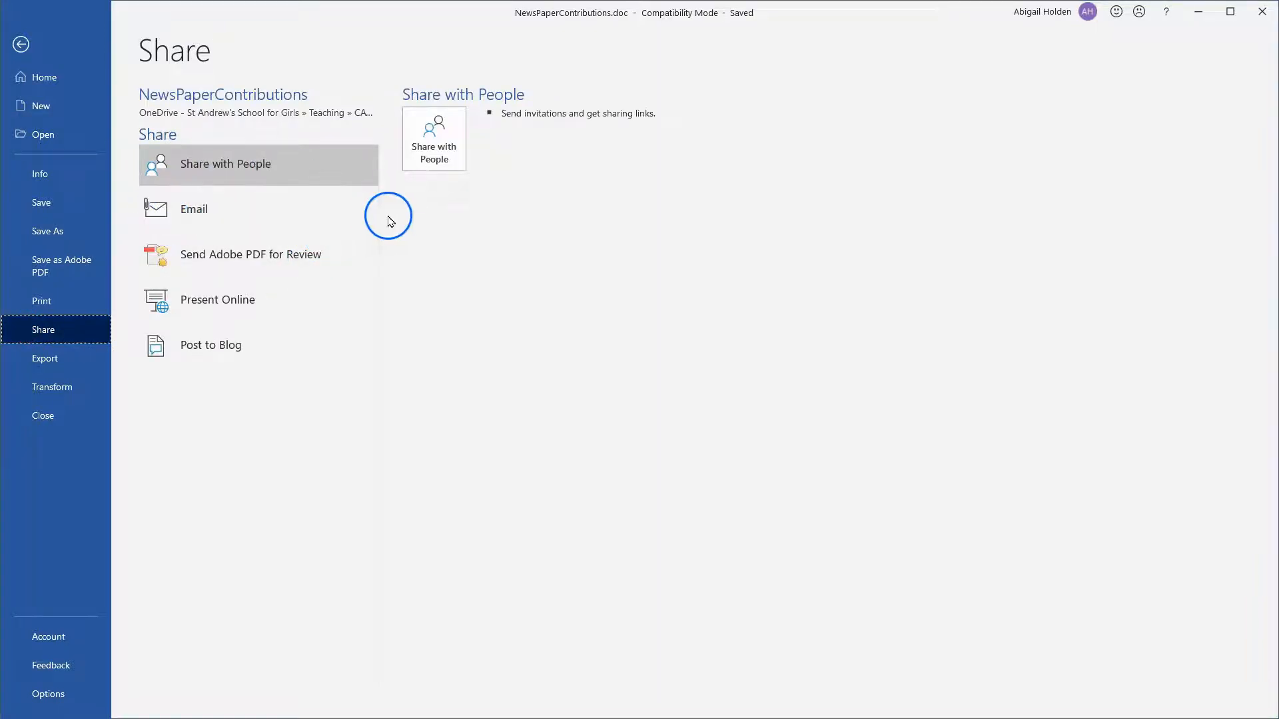
{"action": "left_click", "coordinate": [47, 360]}
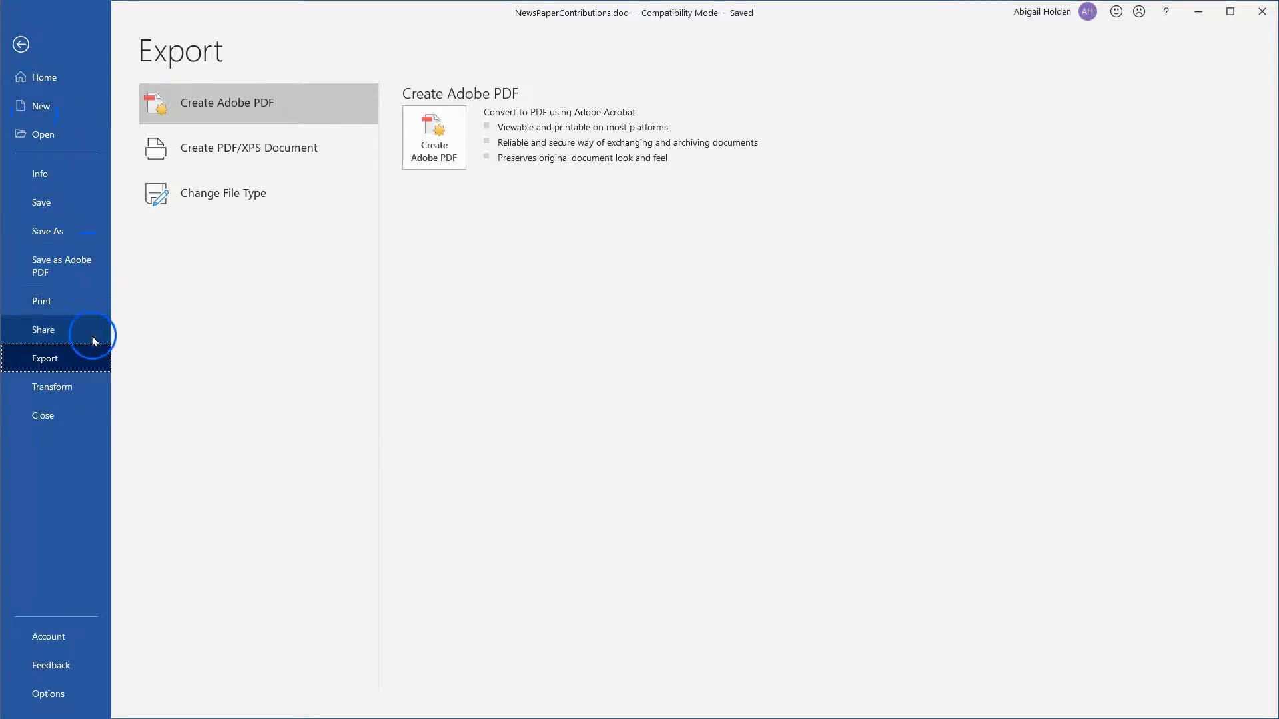
{"action": "left_click", "coordinate": [20, 44]}
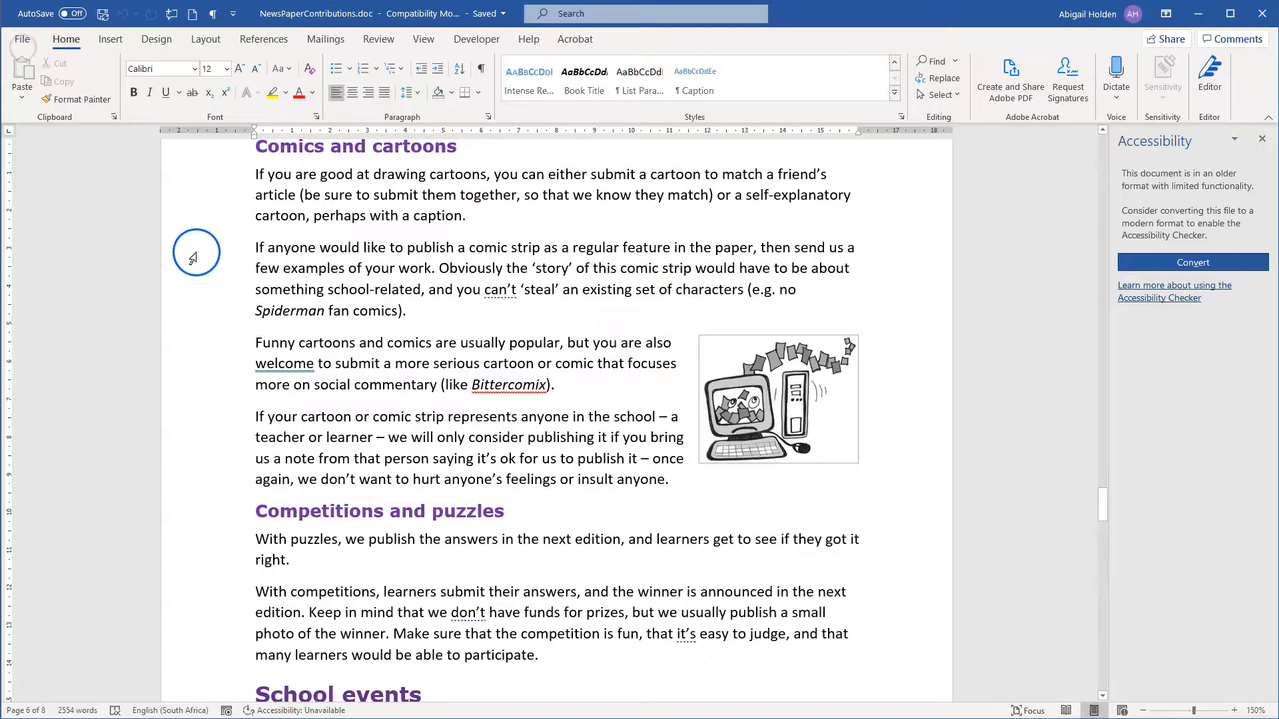